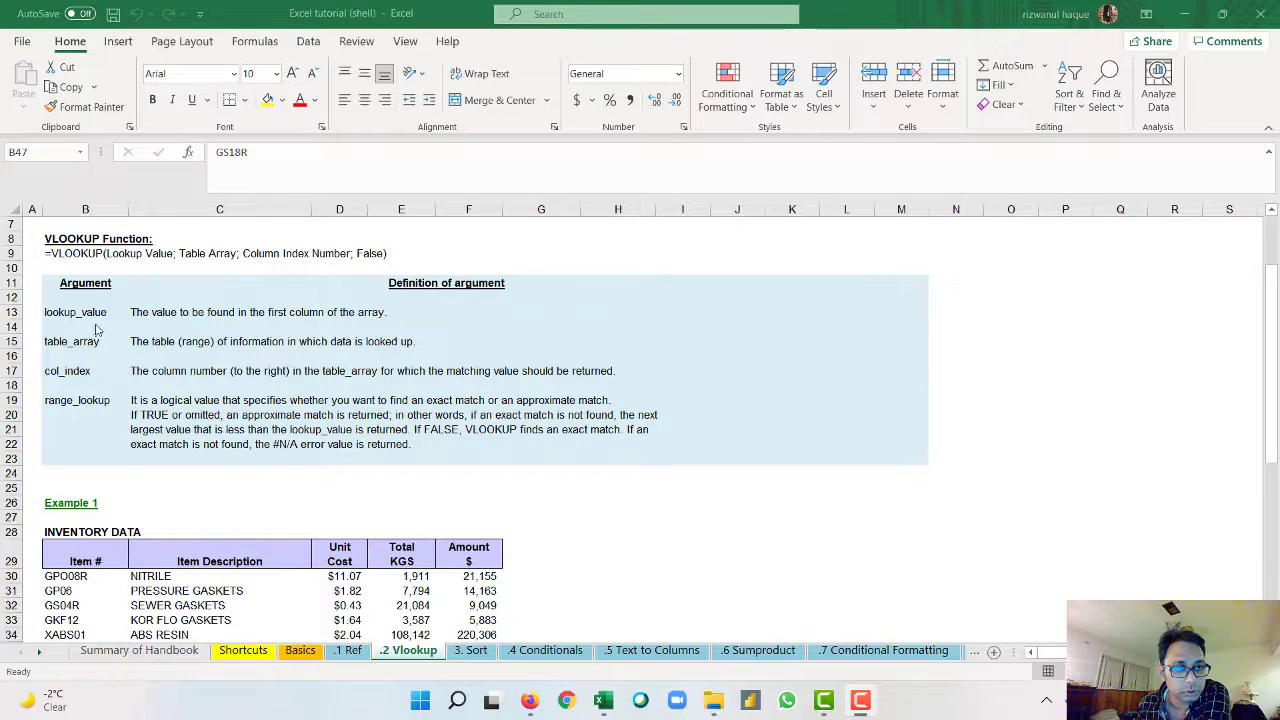
Review the VLOOKUP argument definitions, the Inventory Data table and the Count Results exercise table on the .2 Vlookup sheet.
scroll(336, 326, "down", 1)
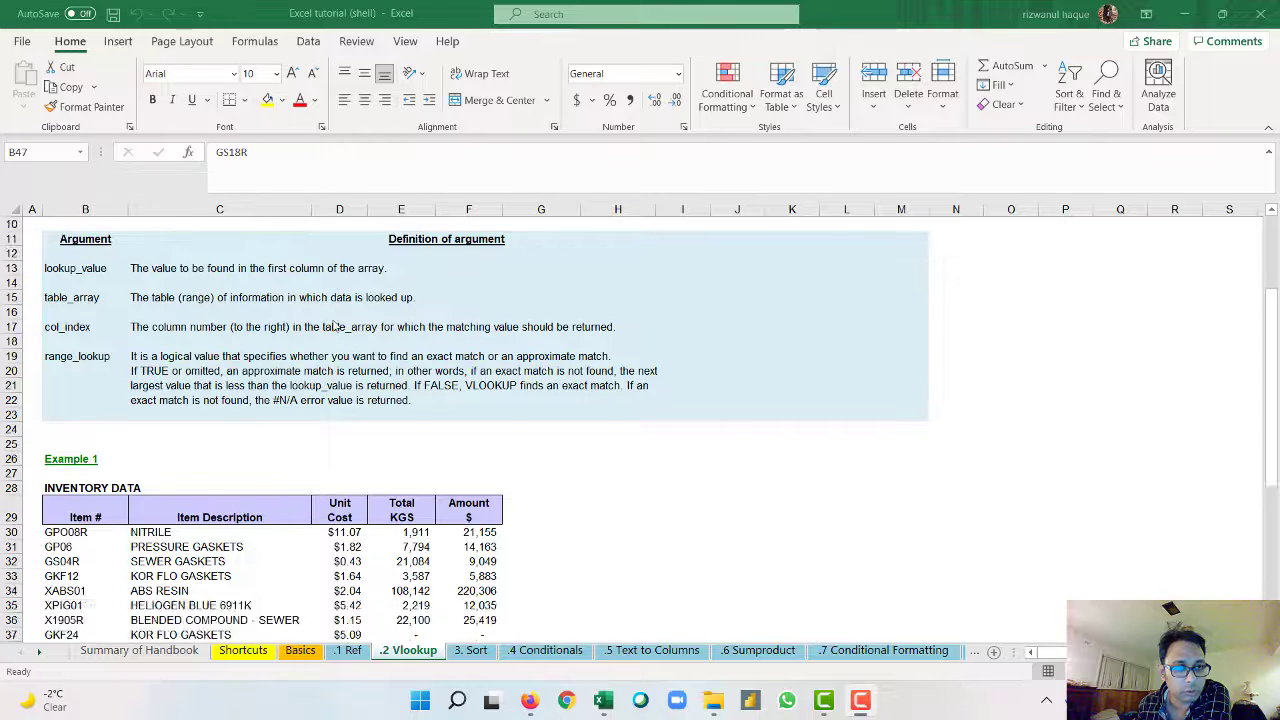
scroll(336, 326, "up", 1)
scroll(336, 326, "down", 8)
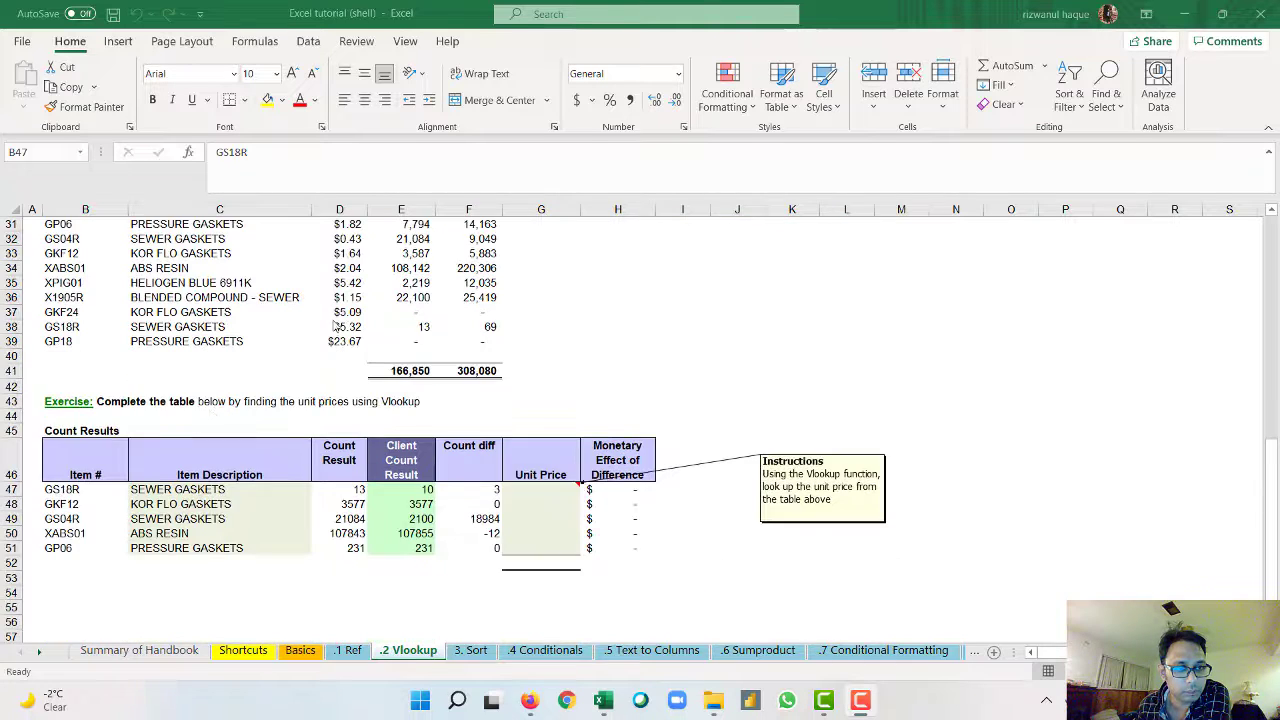
scroll(150, 429, "up", 2)
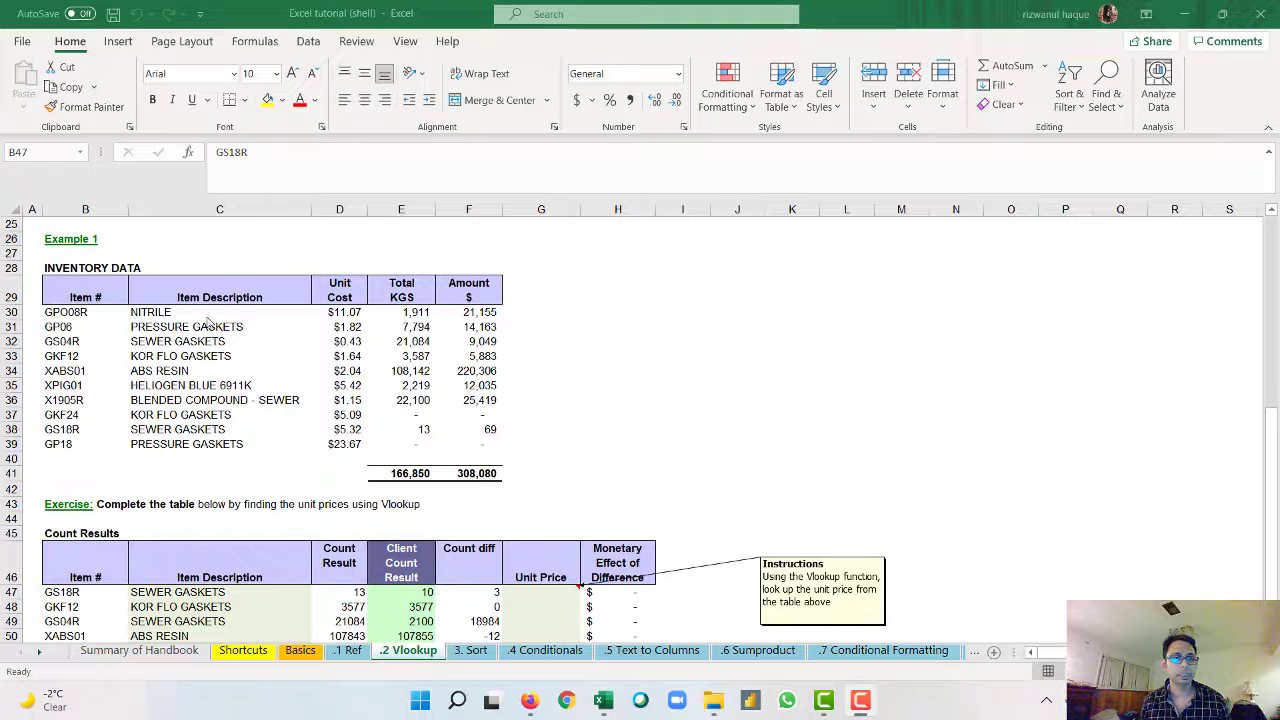
scroll(516, 325, "down", 1)
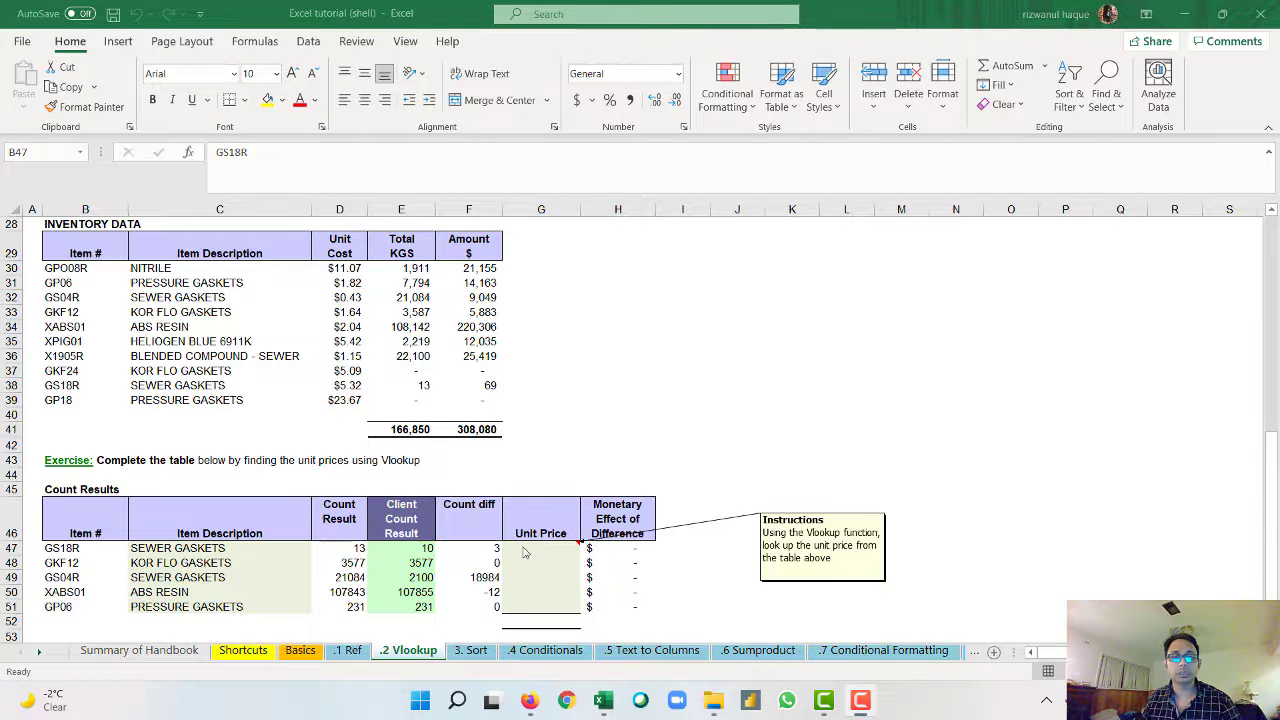
key("F2")
left_click(523, 547)
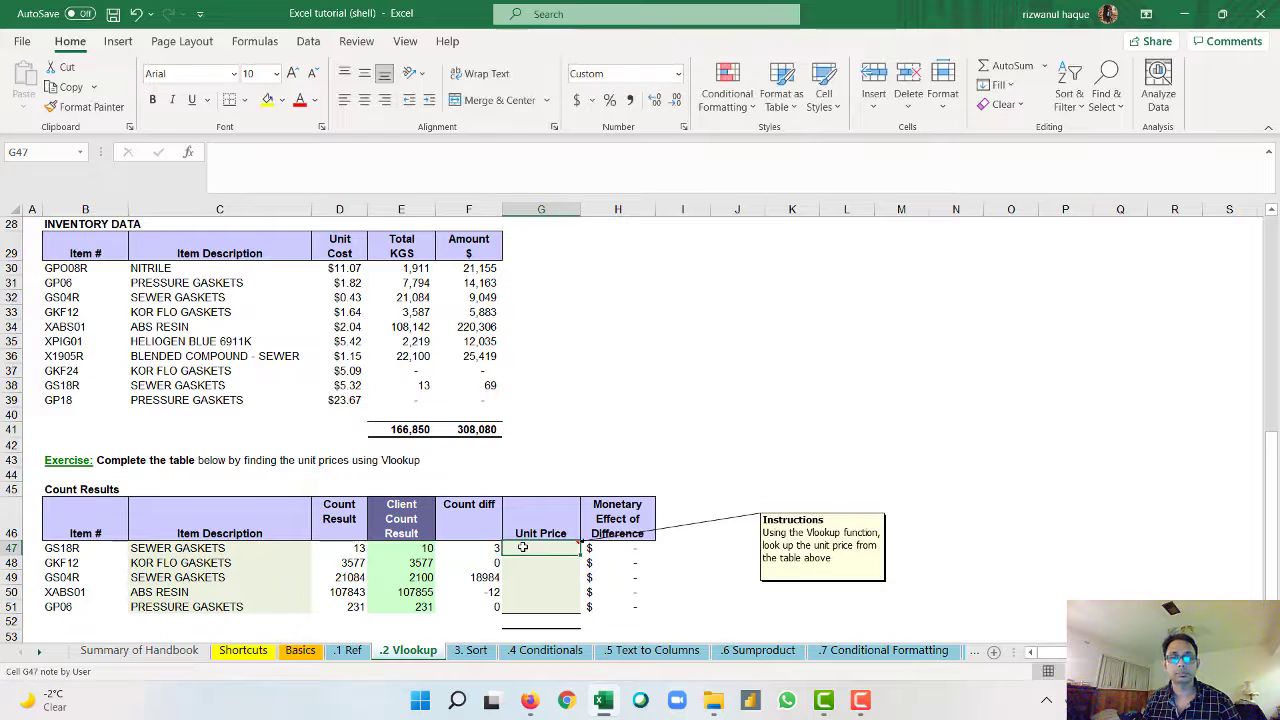
double_click(525, 547)
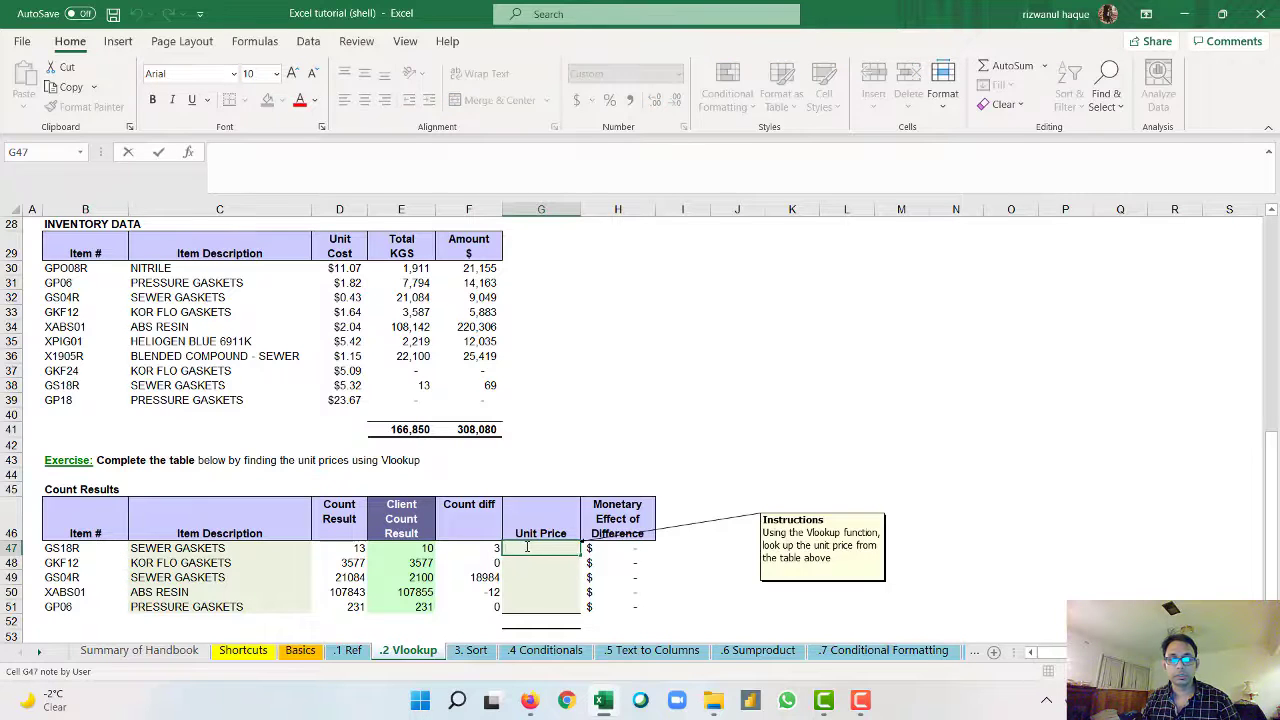
scroll(680, 405, "up", 8)
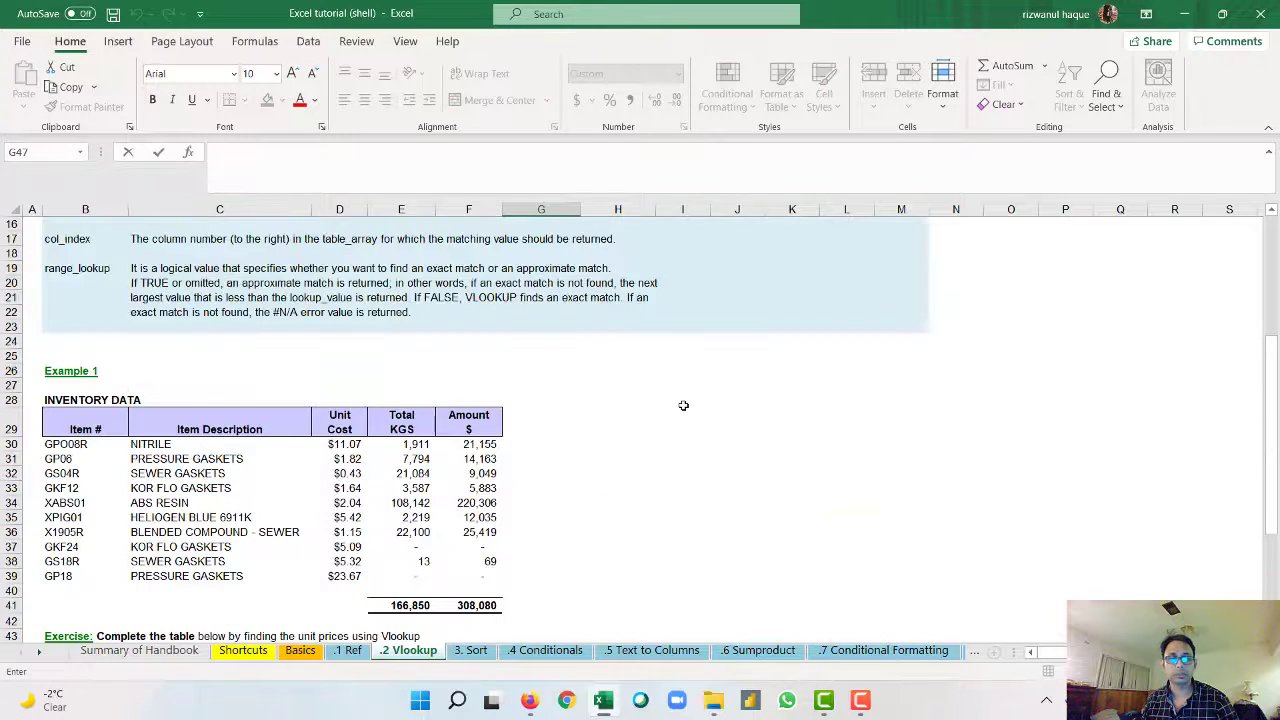
scroll(136, 386, "down", 8)
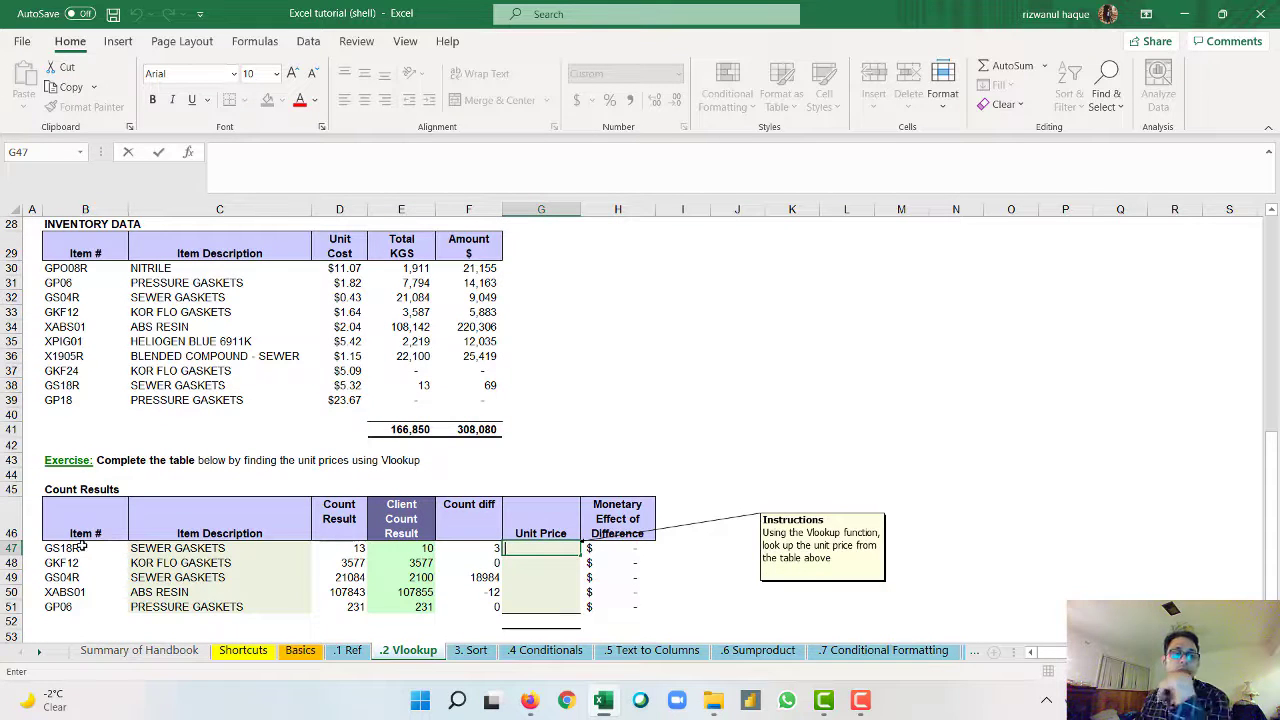
left_click(73, 548)
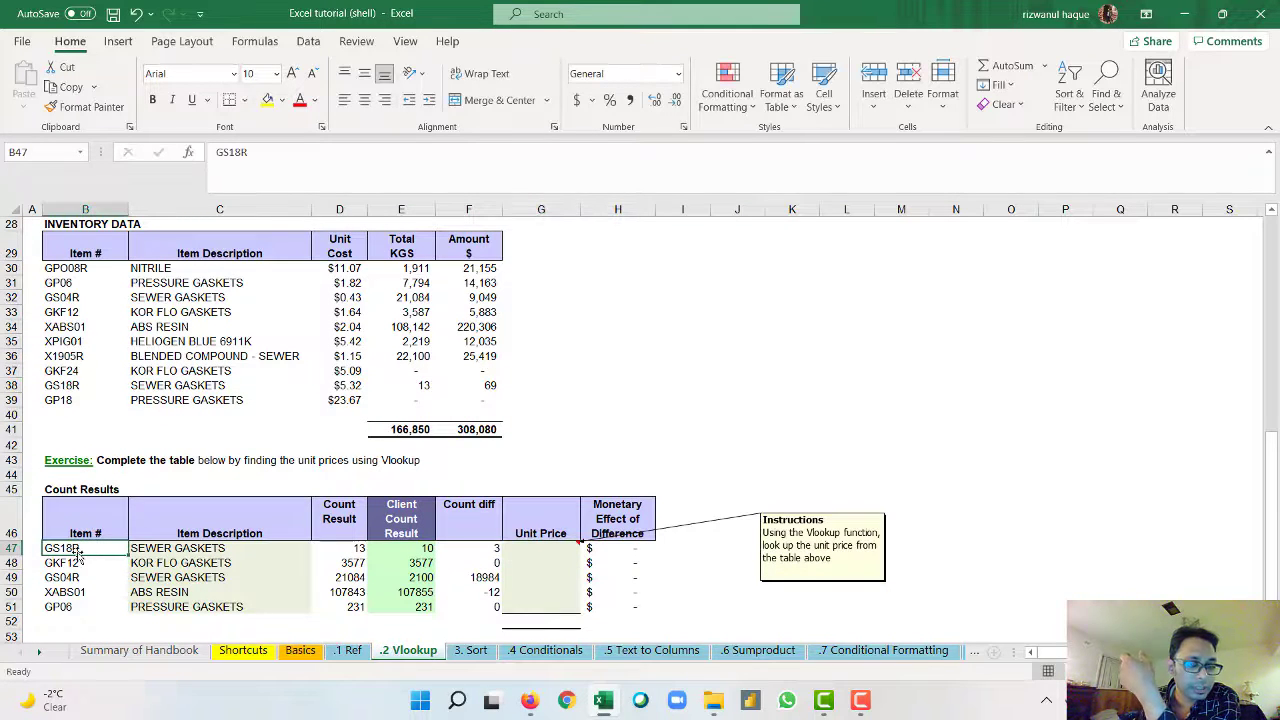
scroll(90, 530, "up", 6)
scroll(103, 517, "up", 1)
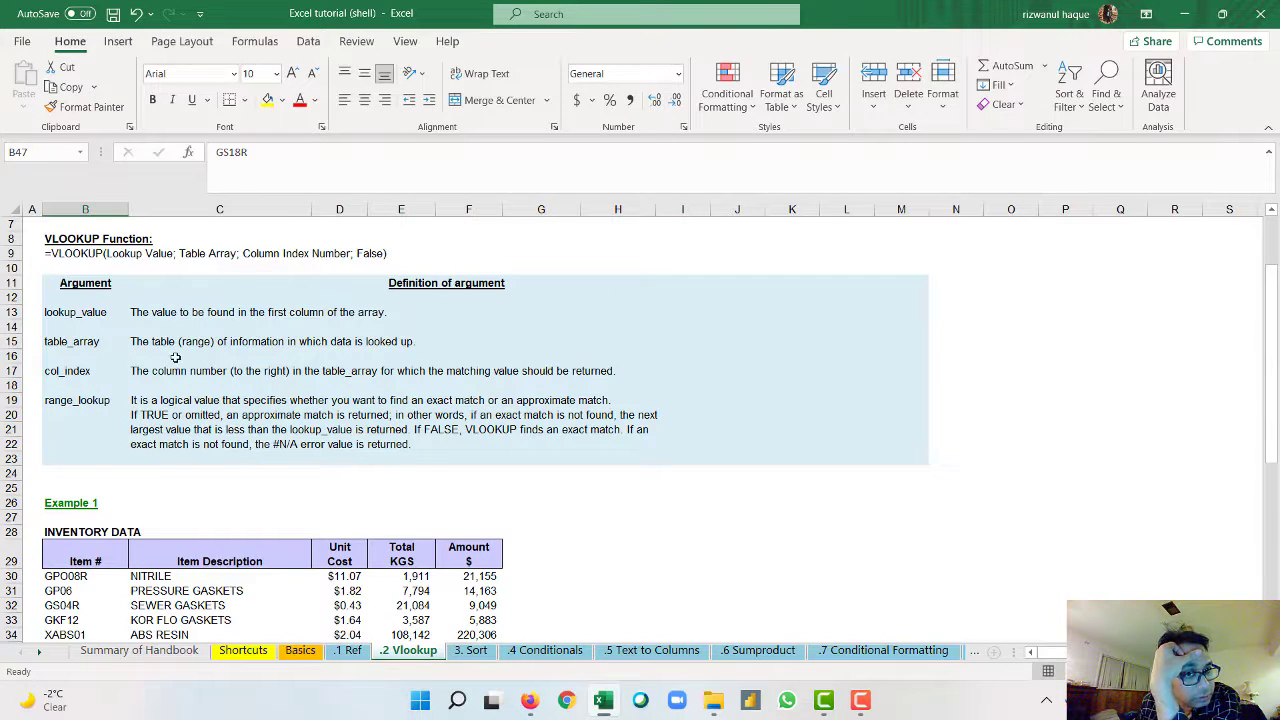
scroll(175, 357, "down", 9)
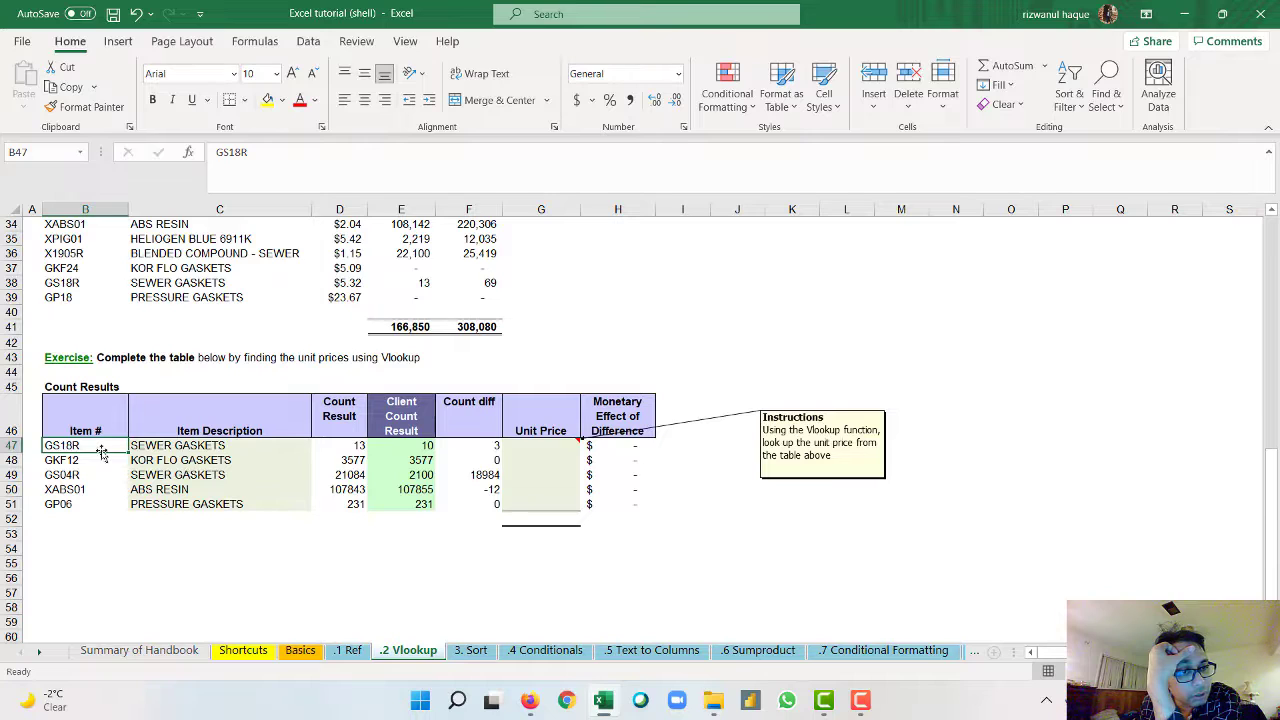
scroll(105, 385, "up", 2)
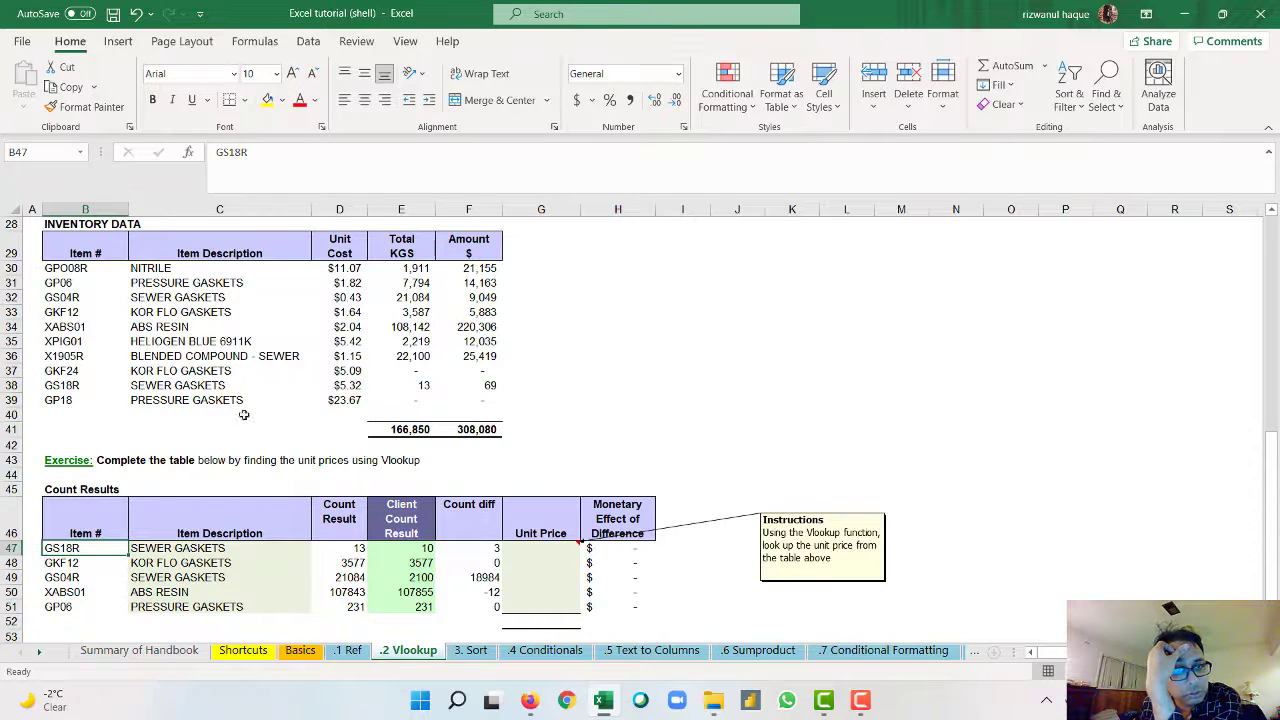
Start a VLOOKUP formula in the first Unit Price cell, G47, using item number cell B47 as the lookup value.
left_click(537, 547)
type("=")
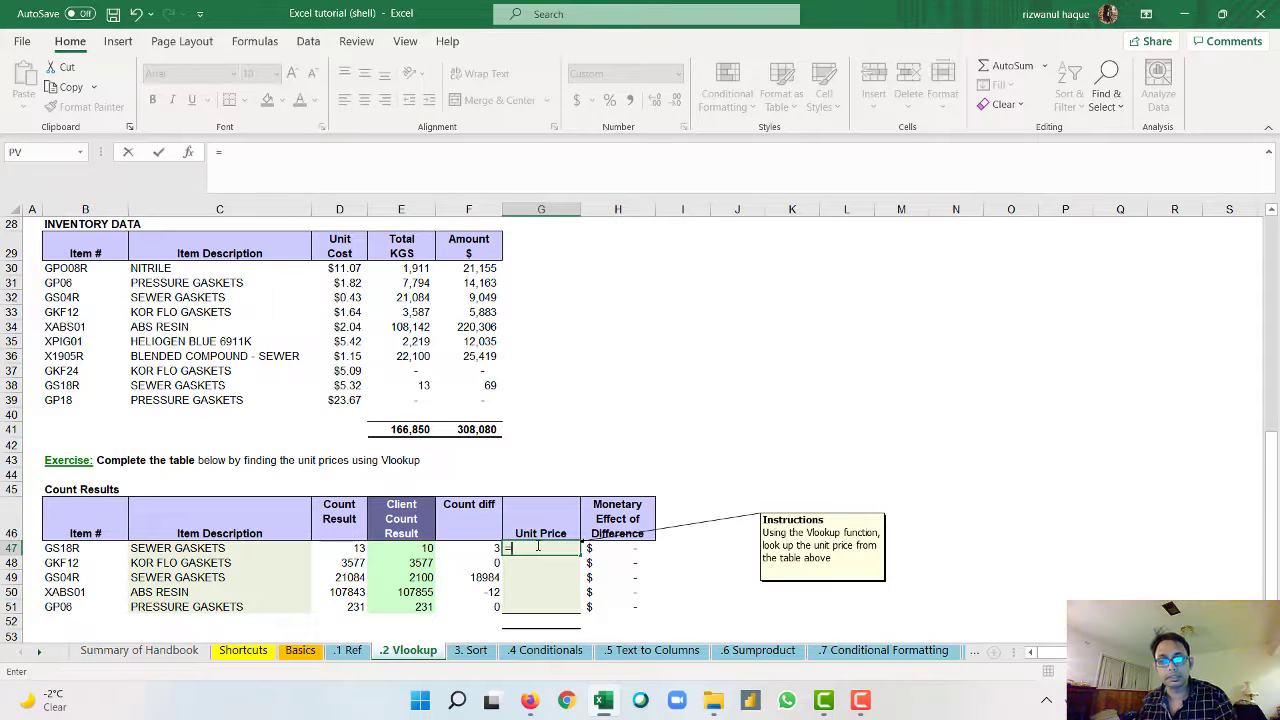
type("vloo")
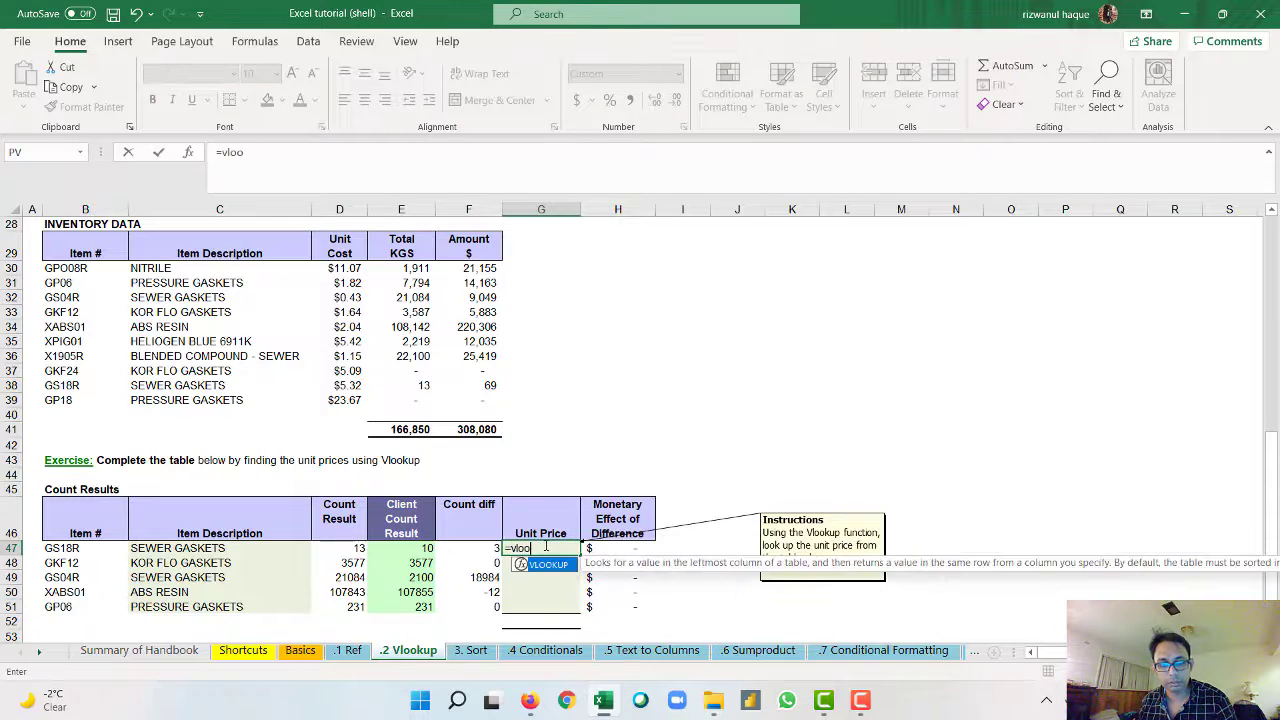
key("Tab")
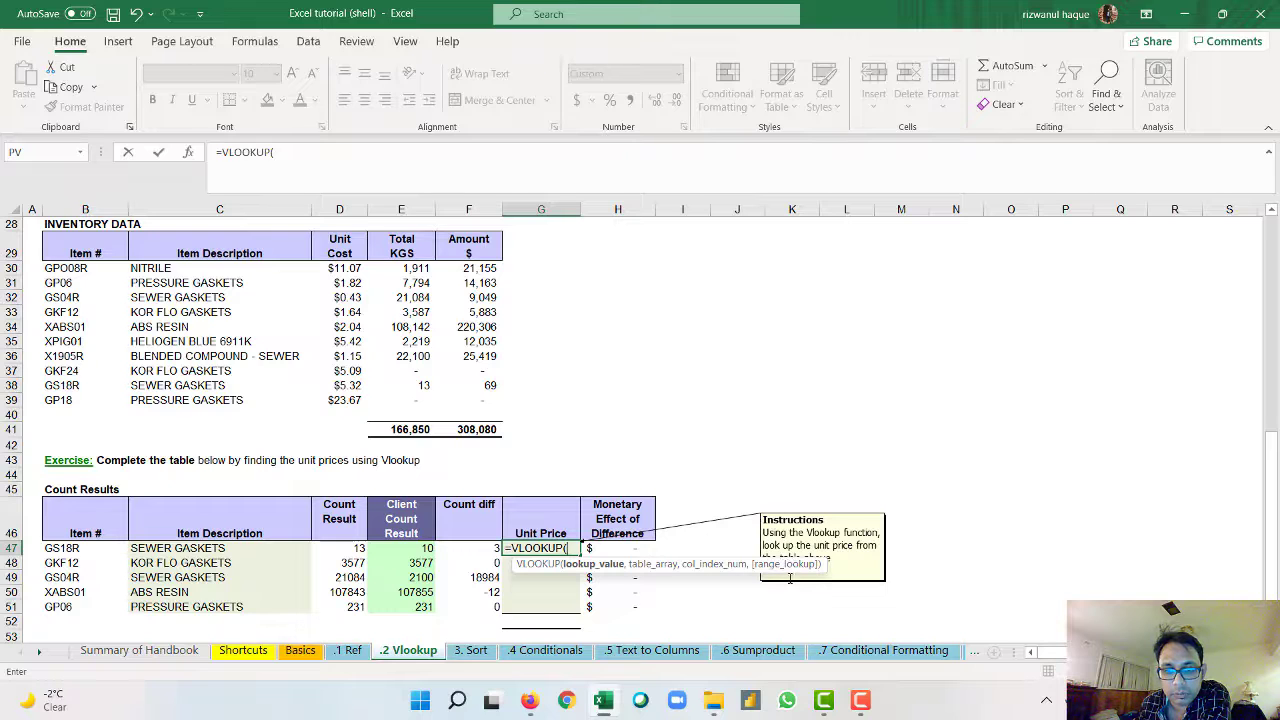
scroll(619, 380, "up", 5)
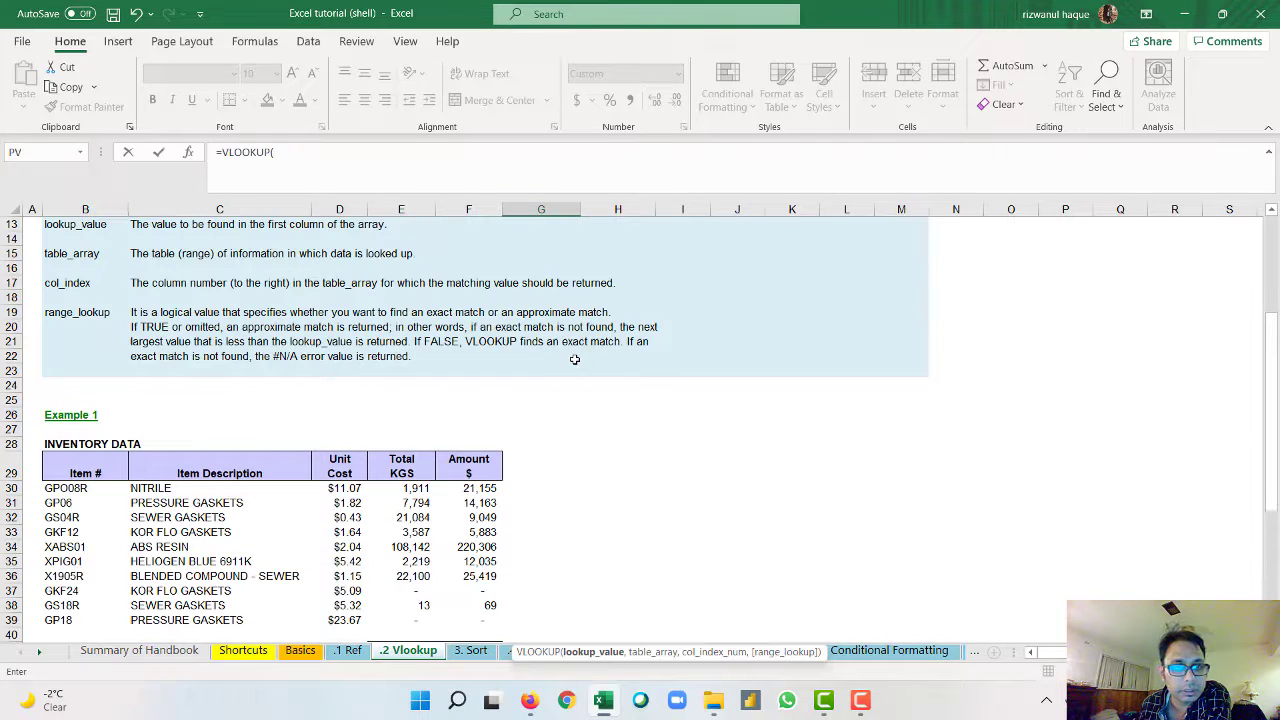
scroll(575, 359, "down", 4)
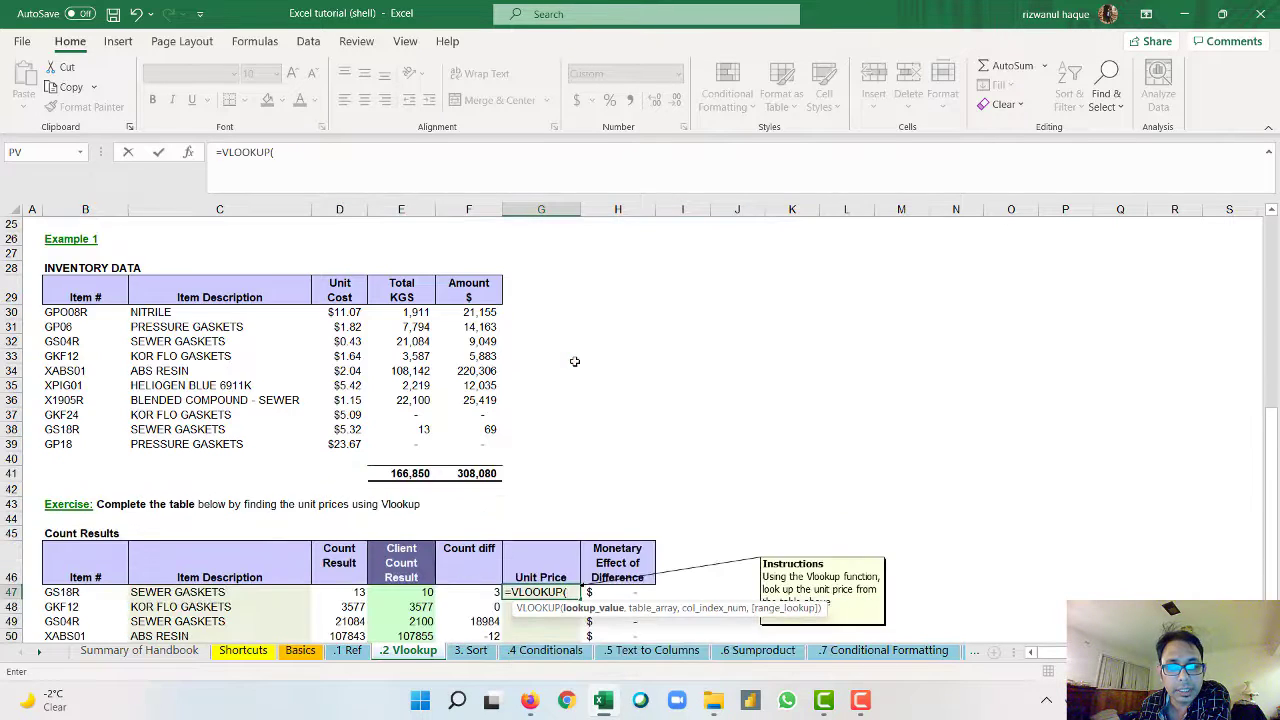
scroll(600, 400, "down", 2)
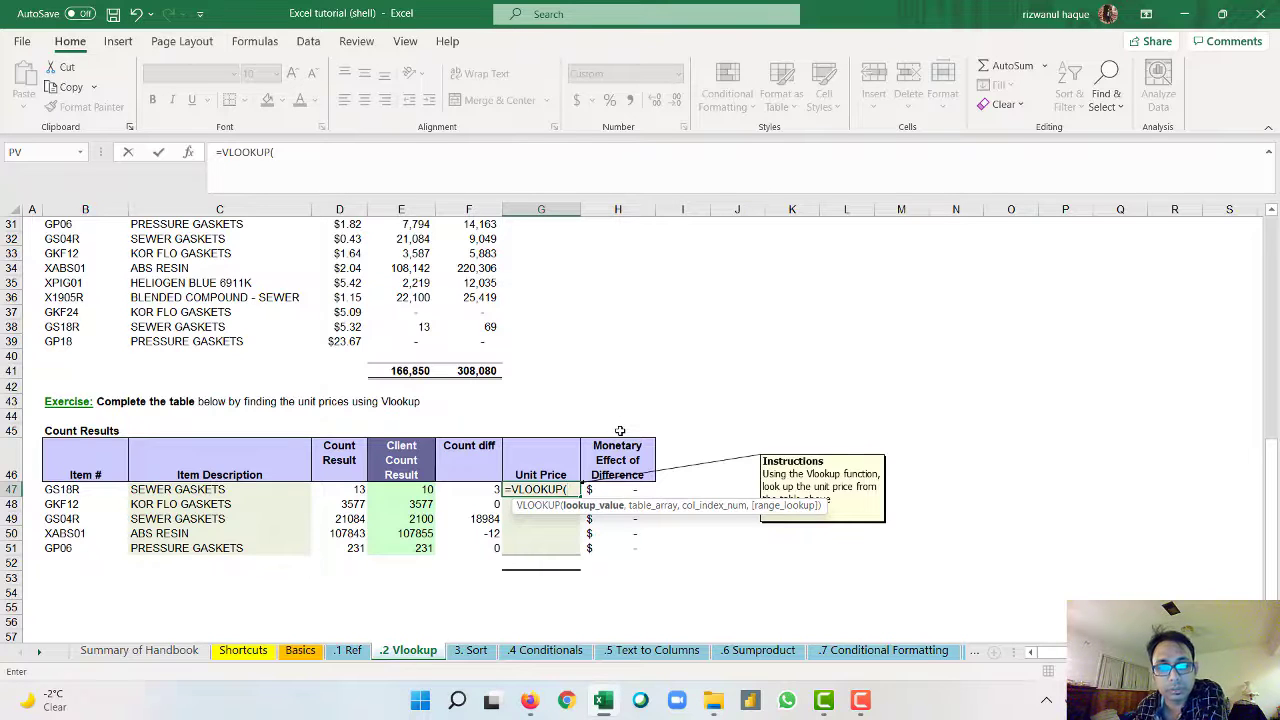
scroll(619, 430, "up", 2)
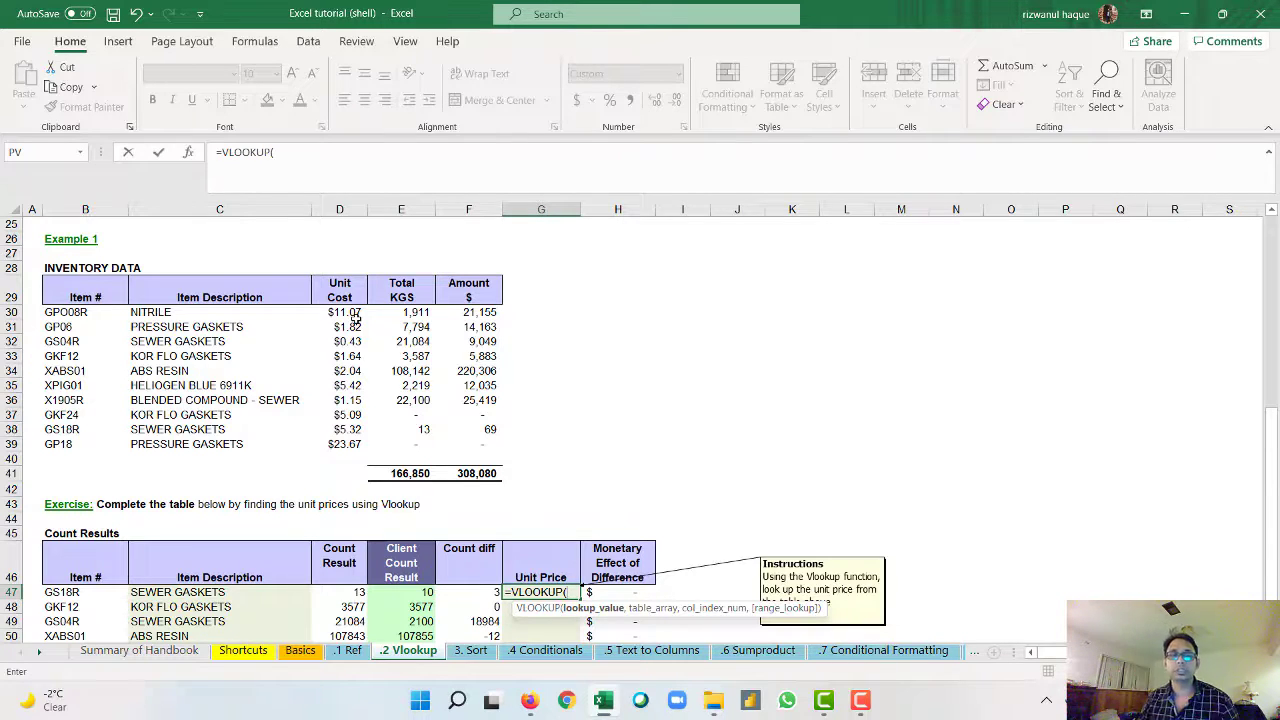
scroll(531, 471, "down", 2)
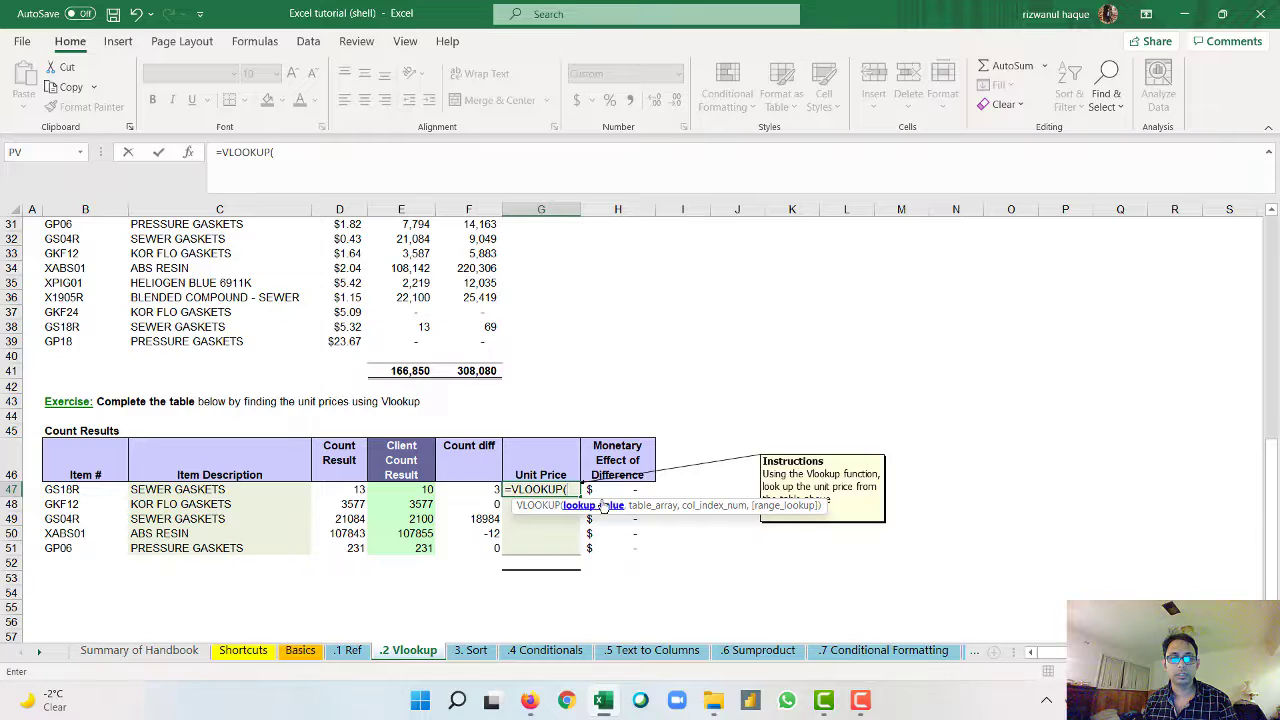
left_click(72, 489)
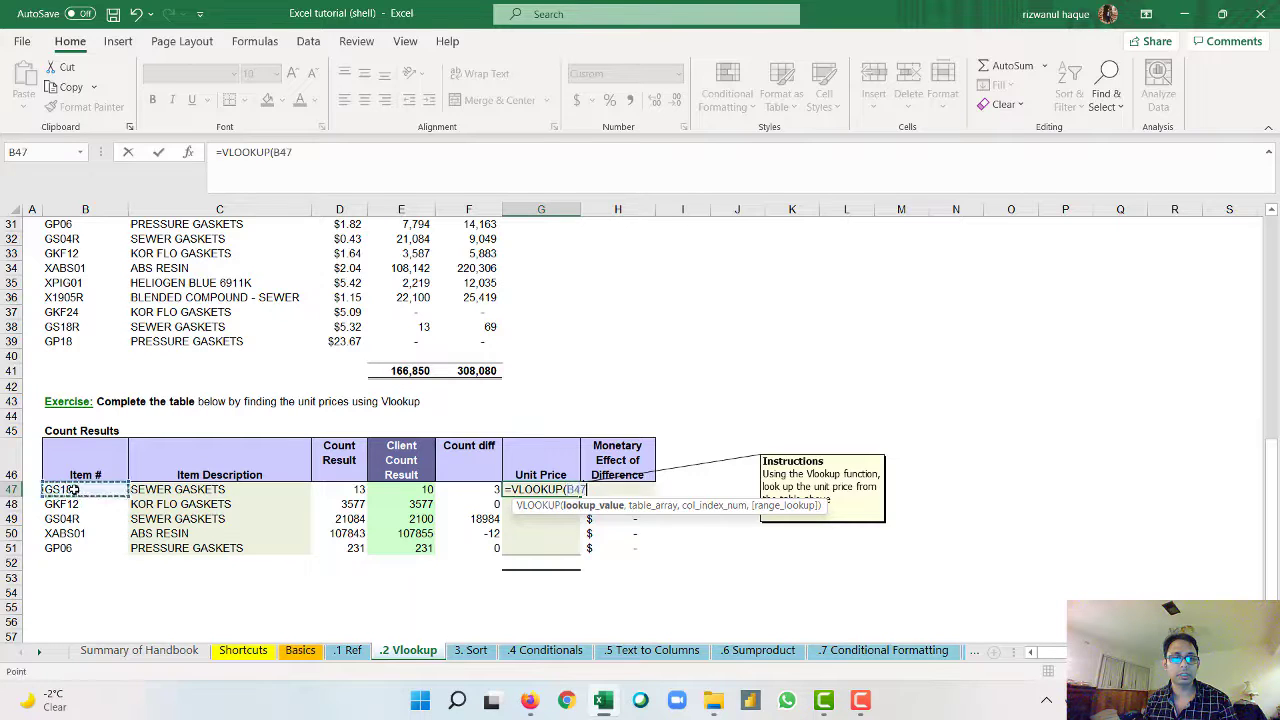
type(",")
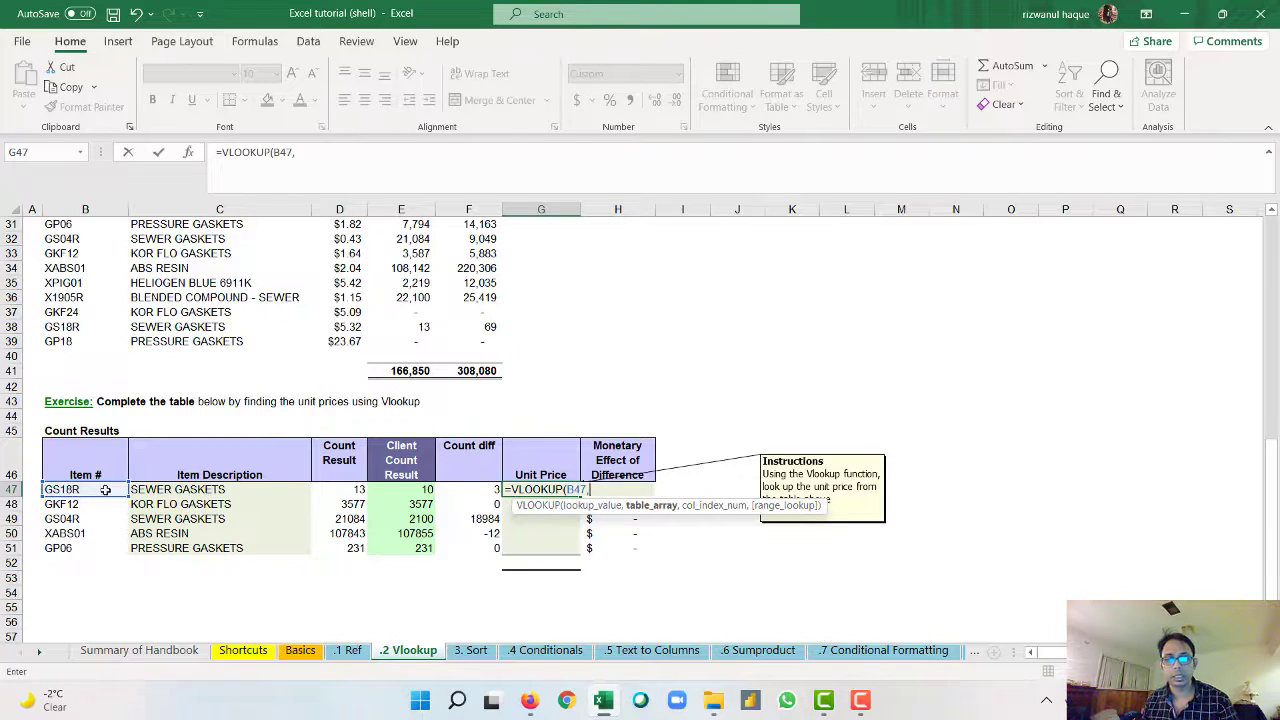
Add the inventory range B30:F39 as the formula's table array and 3 as its column index number.
scroll(45, 340, "up", 2)
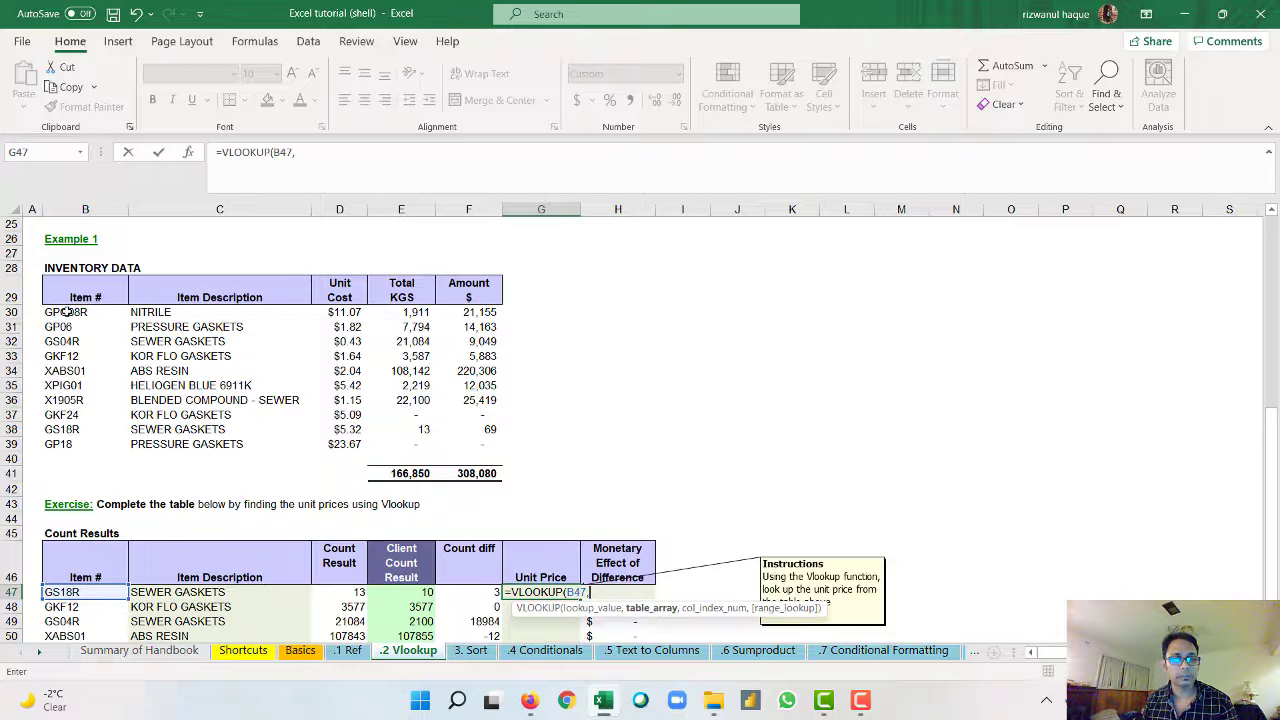
left_click_drag(62, 312, 481, 445)
scroll(574, 387, "down", 2)
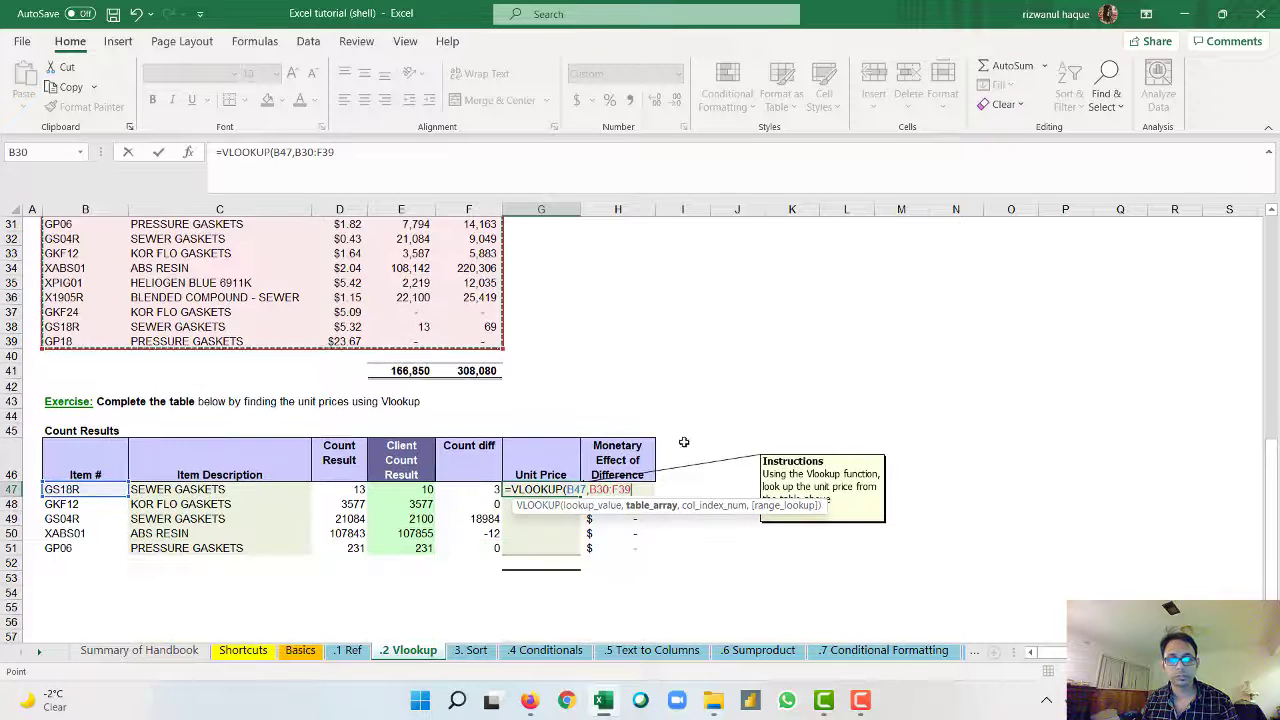
type(",")
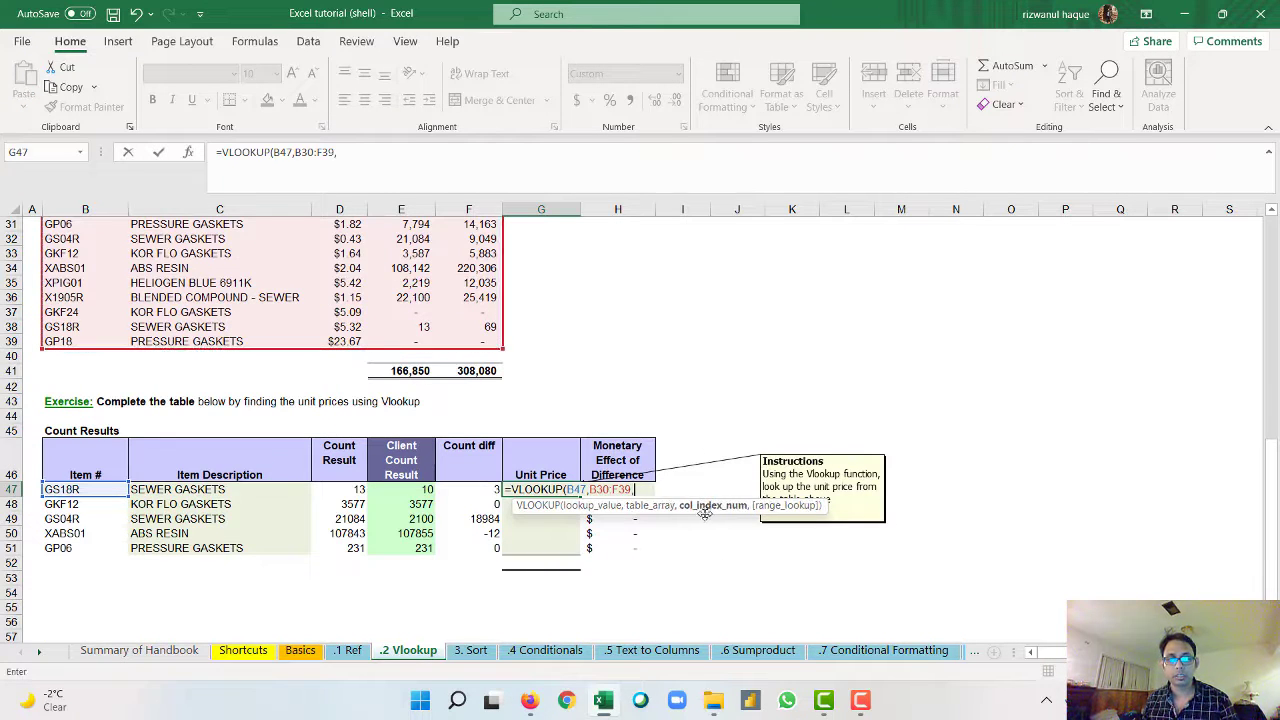
scroll(368, 415, "up", 2)
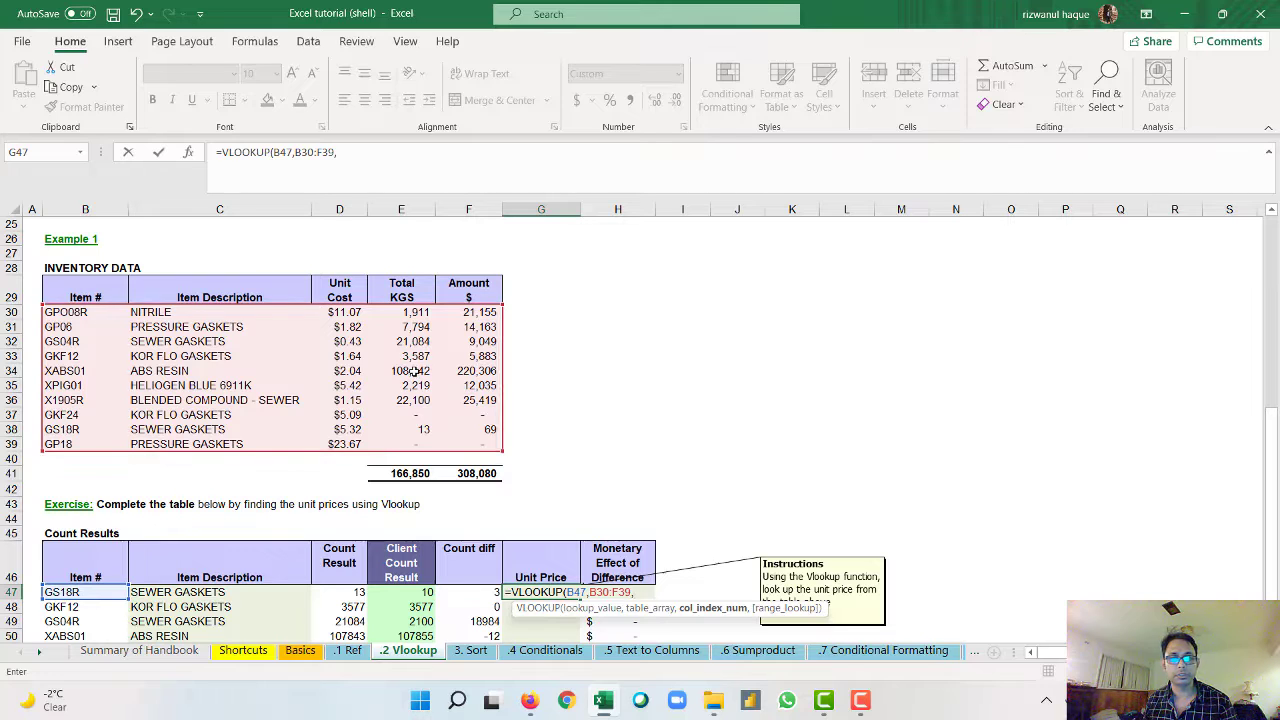
scroll(415, 372, "down", 2)
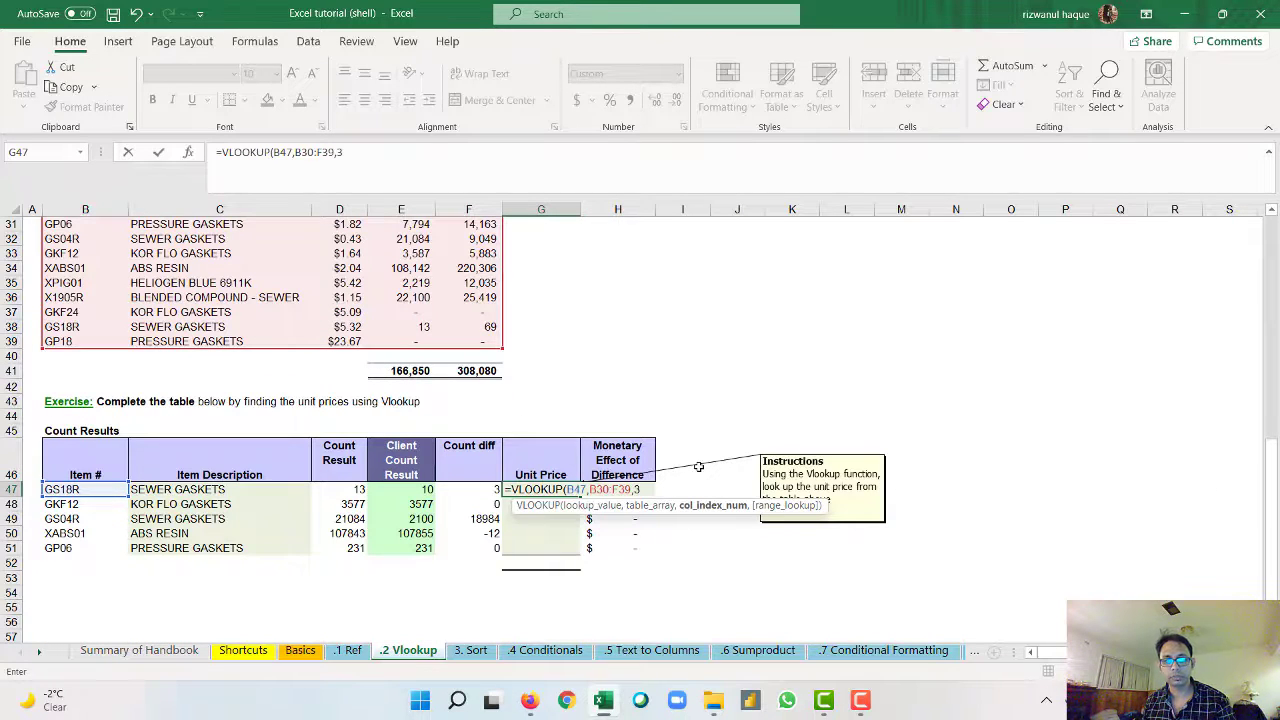
Set the formula's range lookup to FALSE for an exact match and close the parenthesis.
type(",")
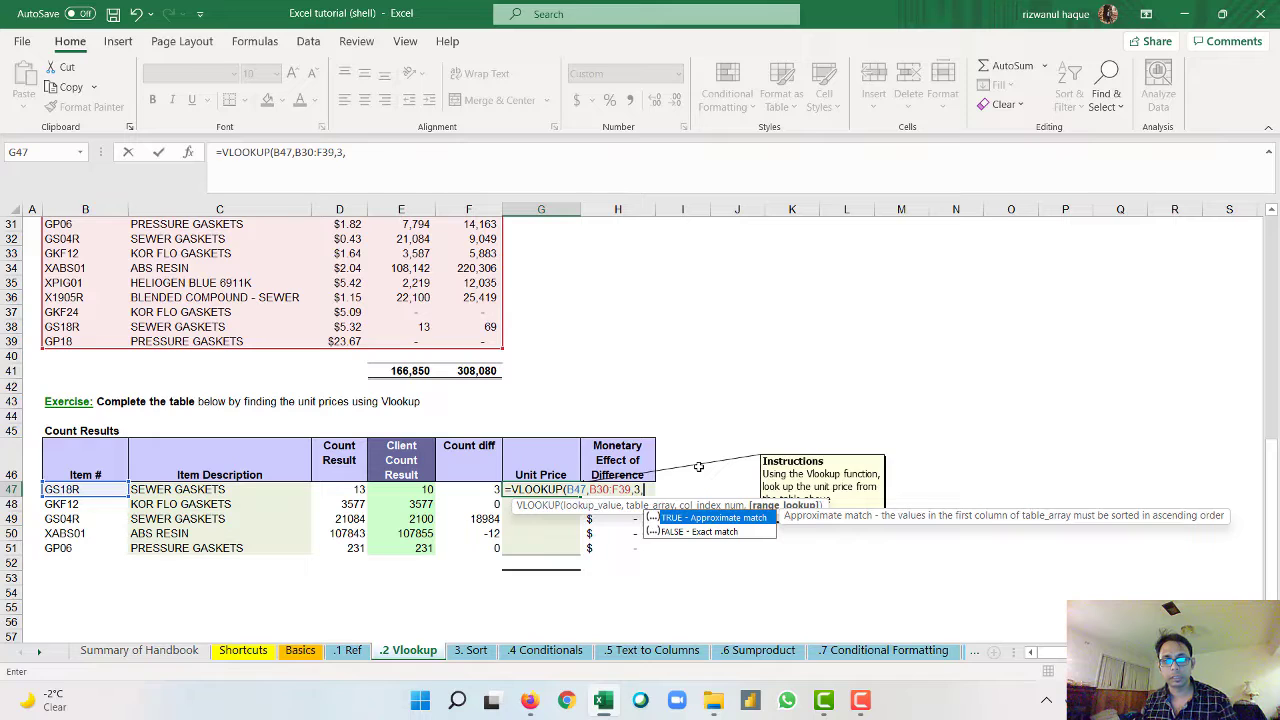
left_click(731, 536)
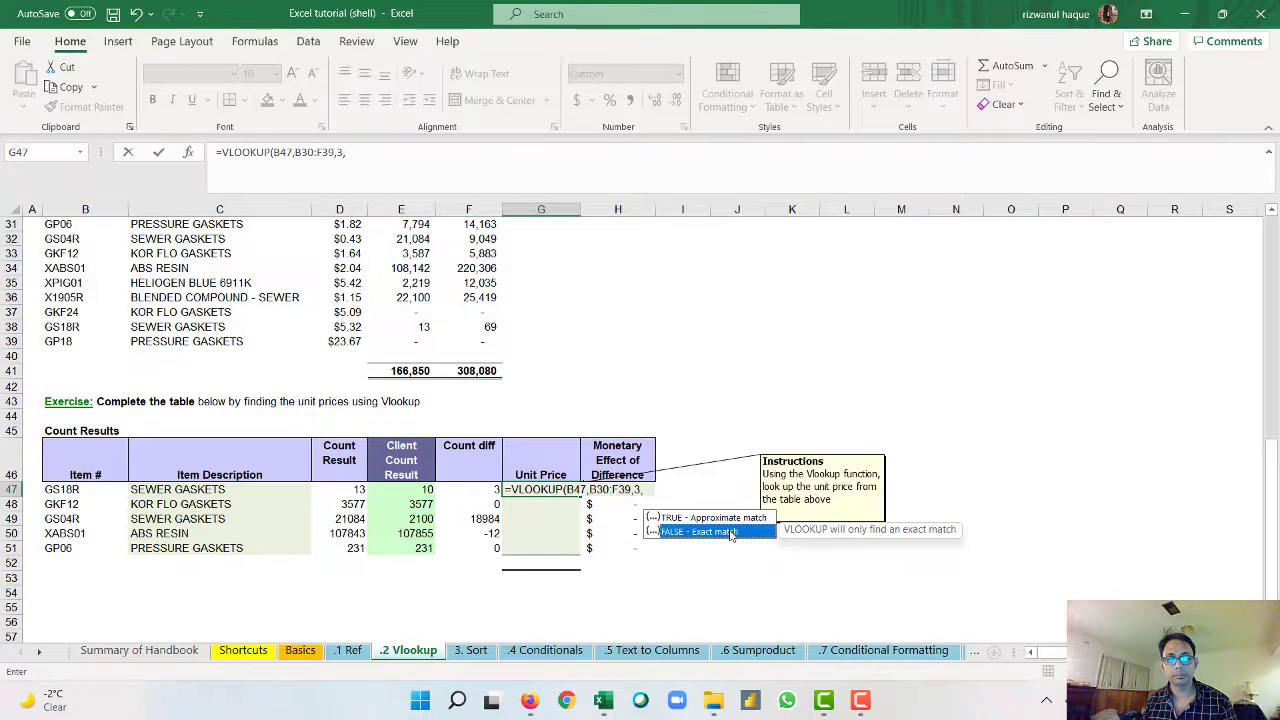
double_click(731, 536)
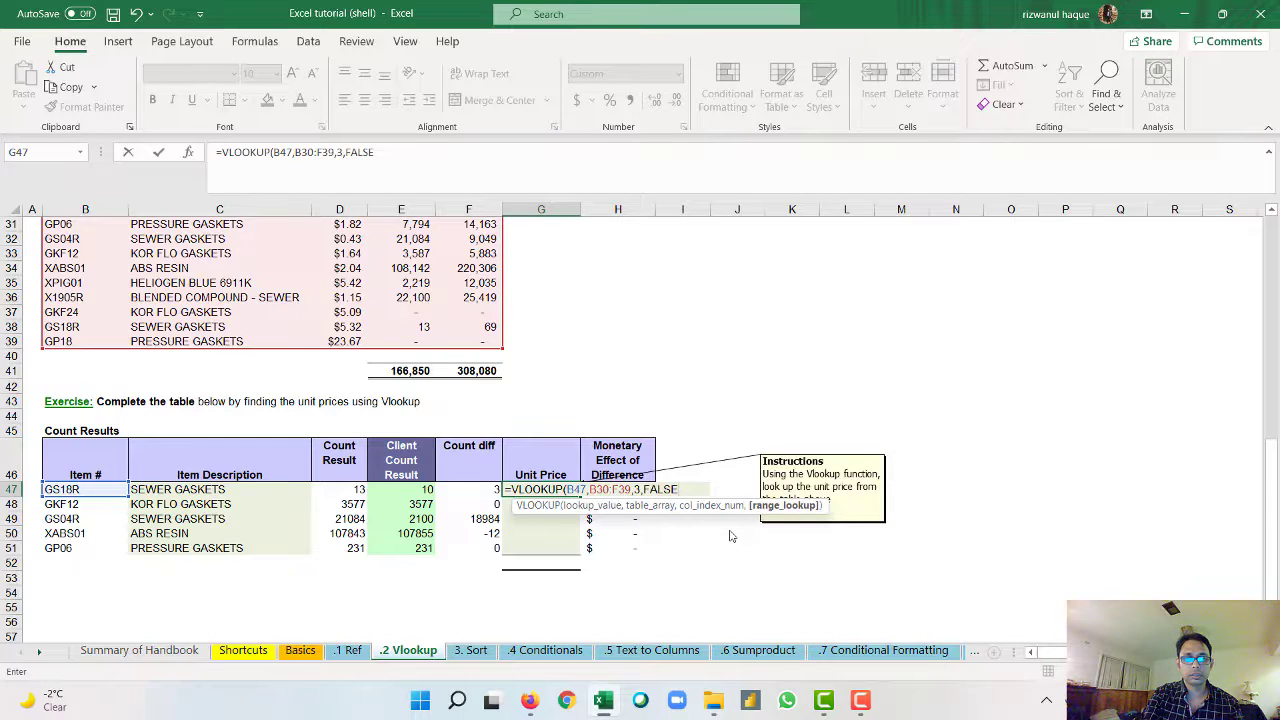
type(")")
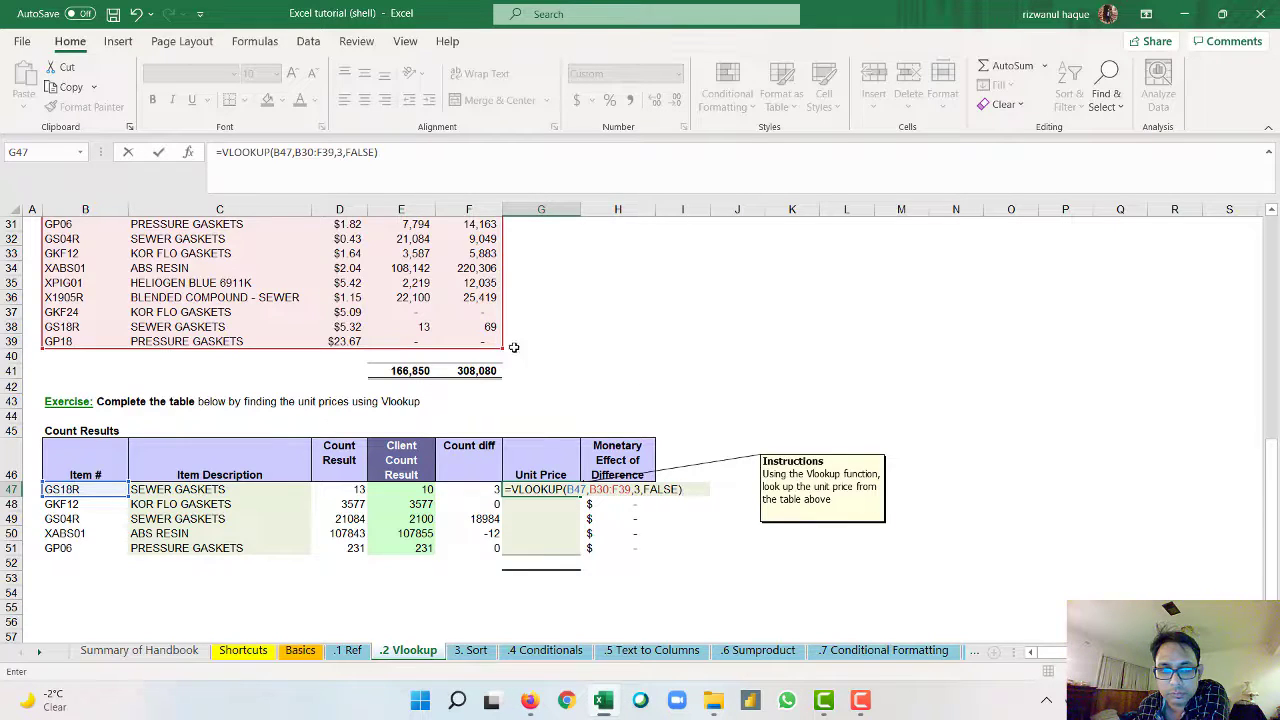
Make the table array reference absolute as $B$30:$F$39 and commit the VLOOKUP formula in G47.
left_click(604, 491)
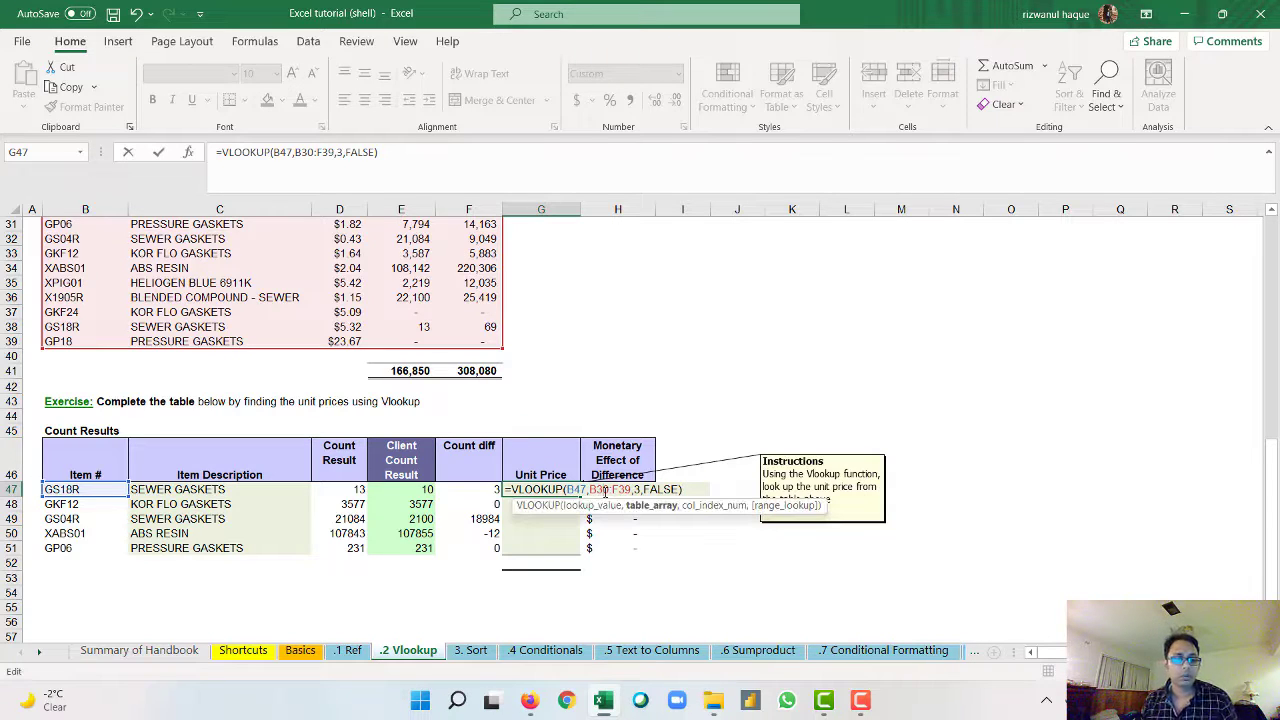
left_click_drag(632, 489, 589, 490)
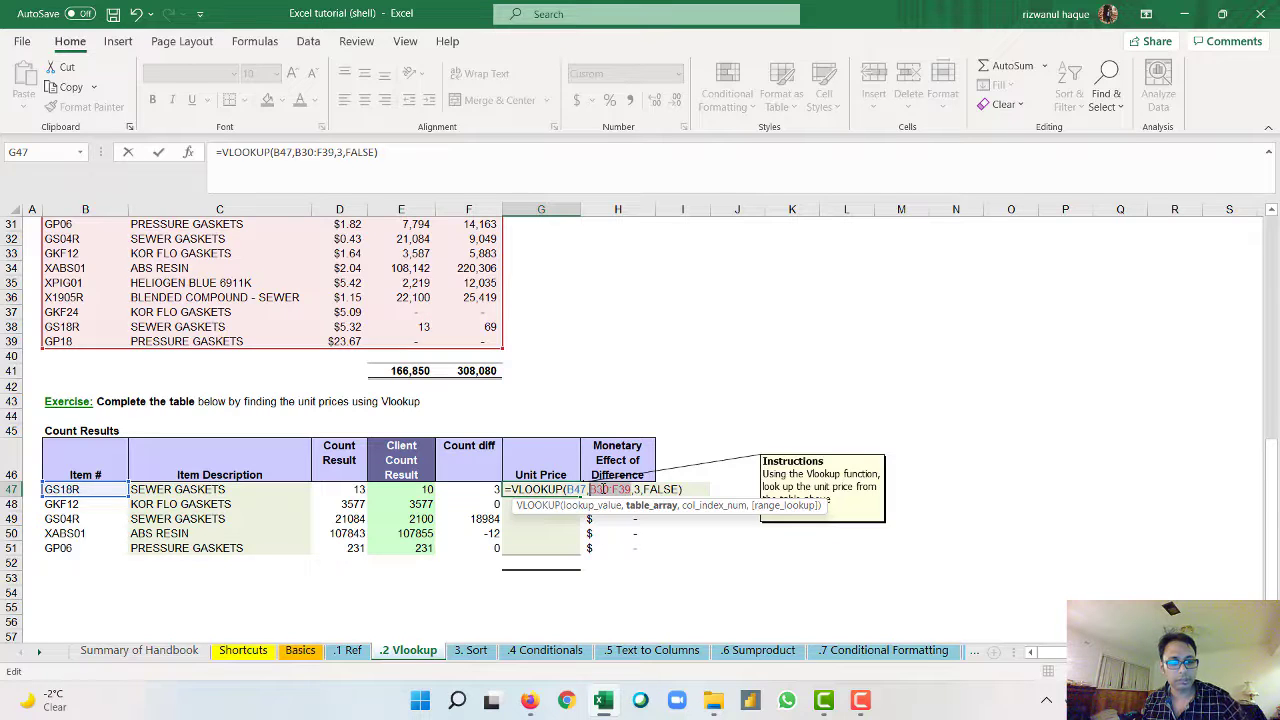
key("F4")
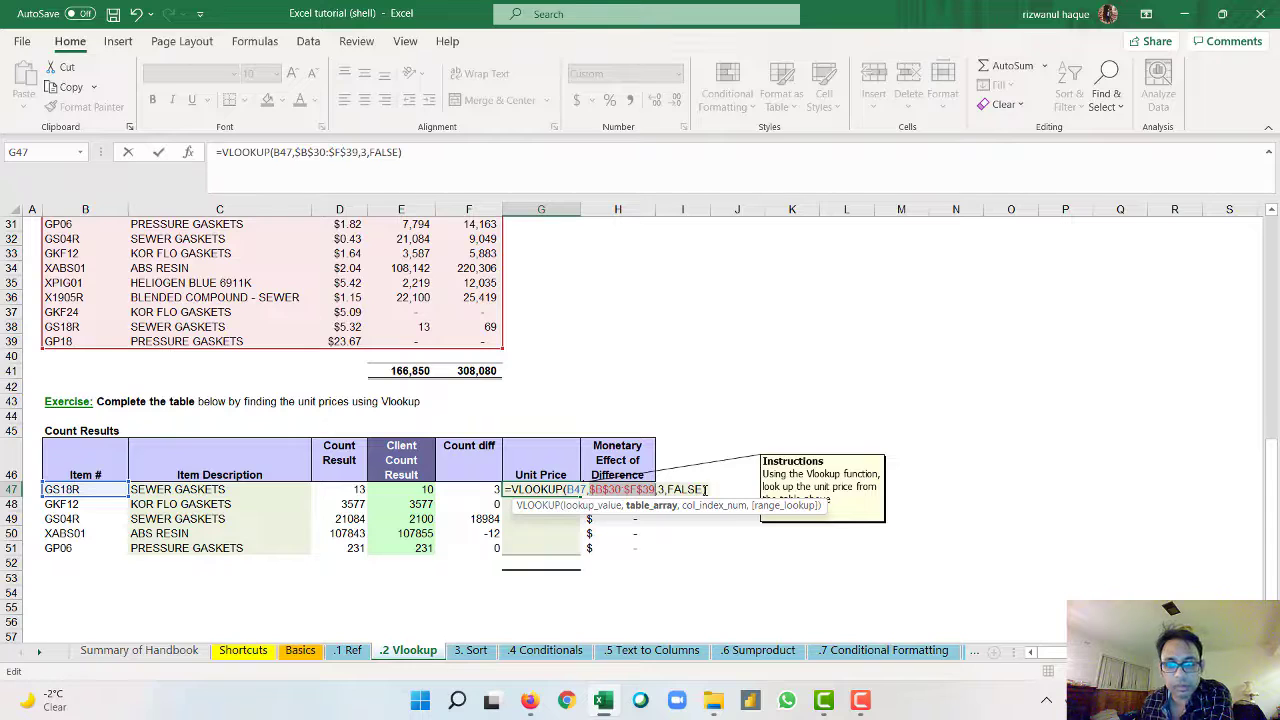
key("Return")
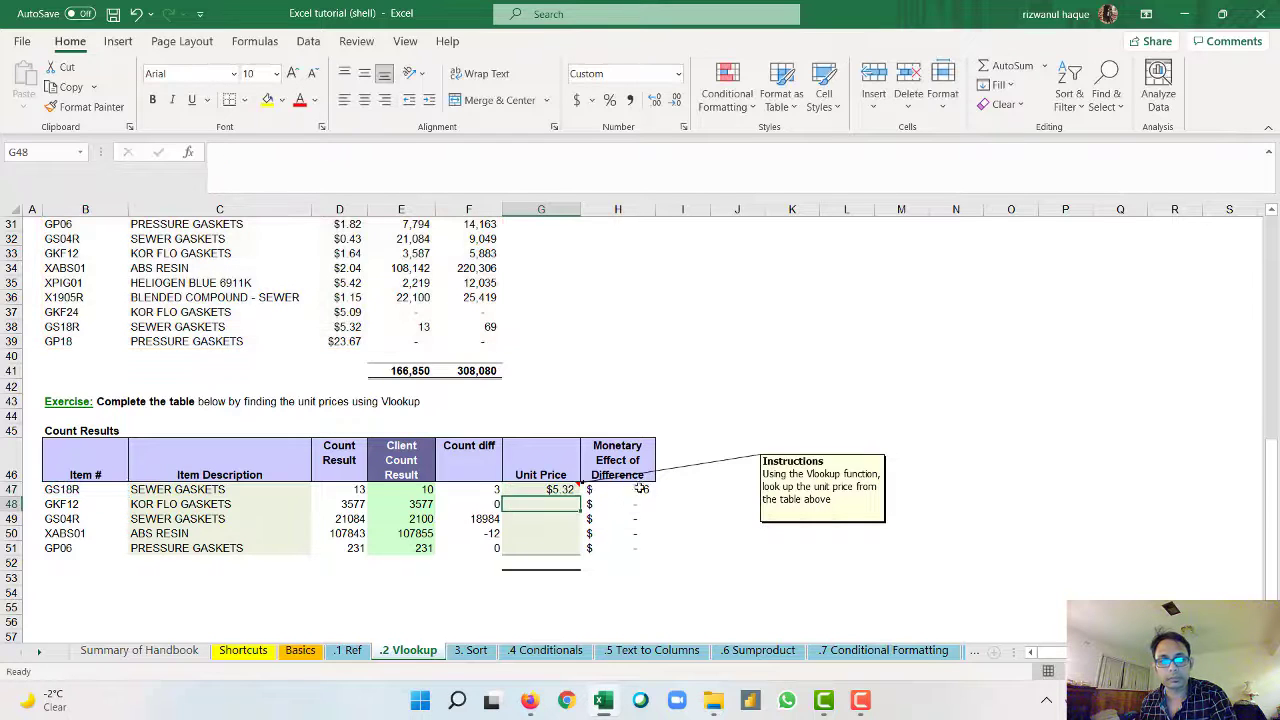
Fill the VLOOKUP formula from G47 down the Unit Price column through G51.
left_click(576, 490)
double_click(580, 496)
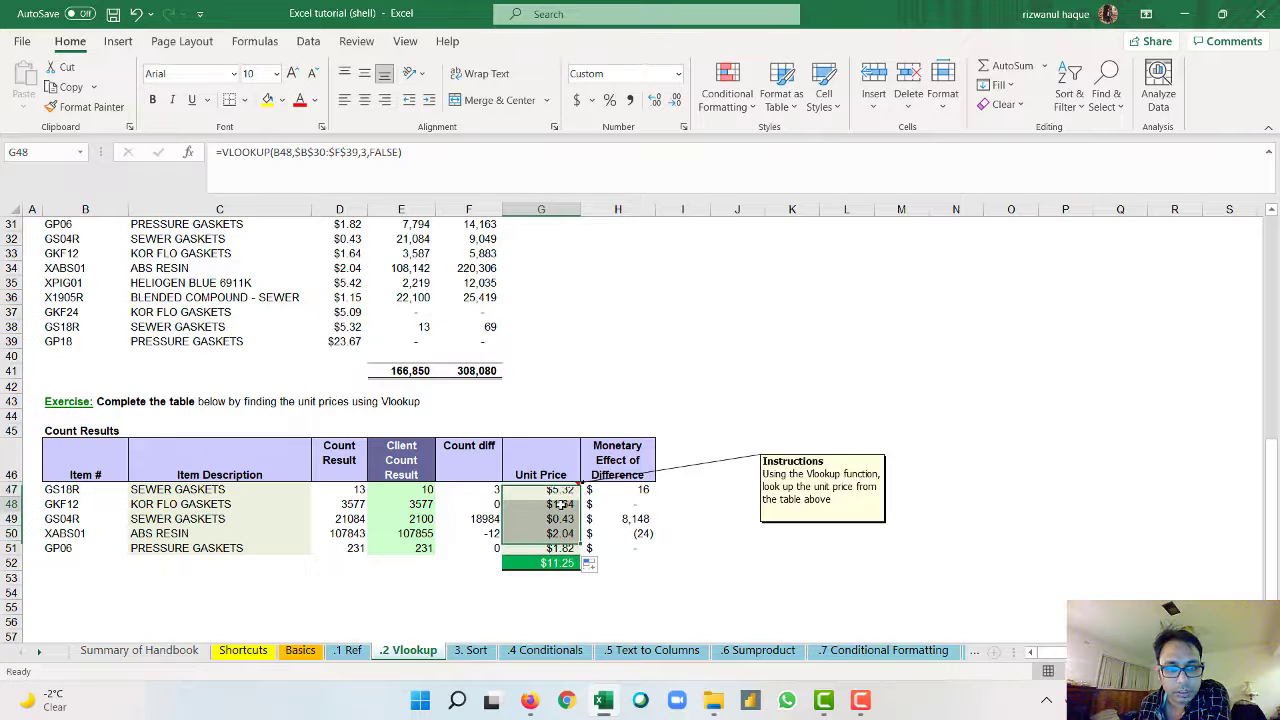
Check the unit prices in G48 and G49 against the inventory unit costs for items GKF12 and GS04R.
left_click(574, 506)
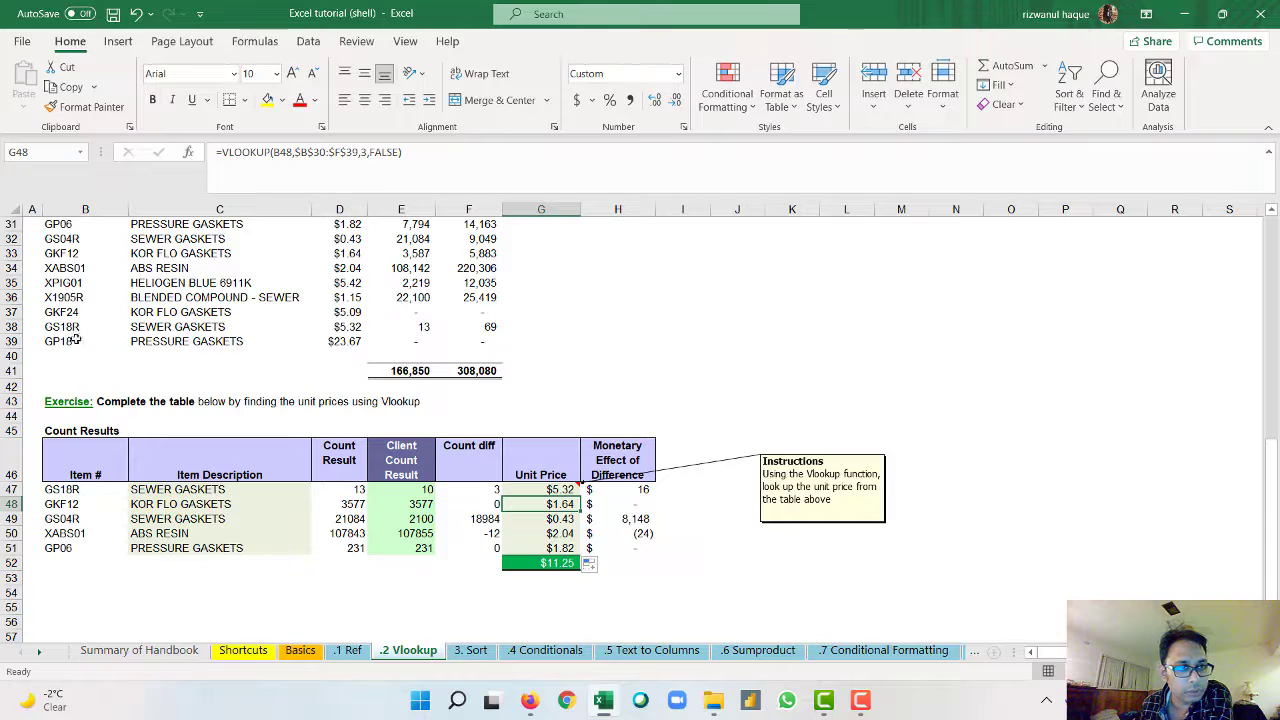
scroll(80, 266, "up", 1)
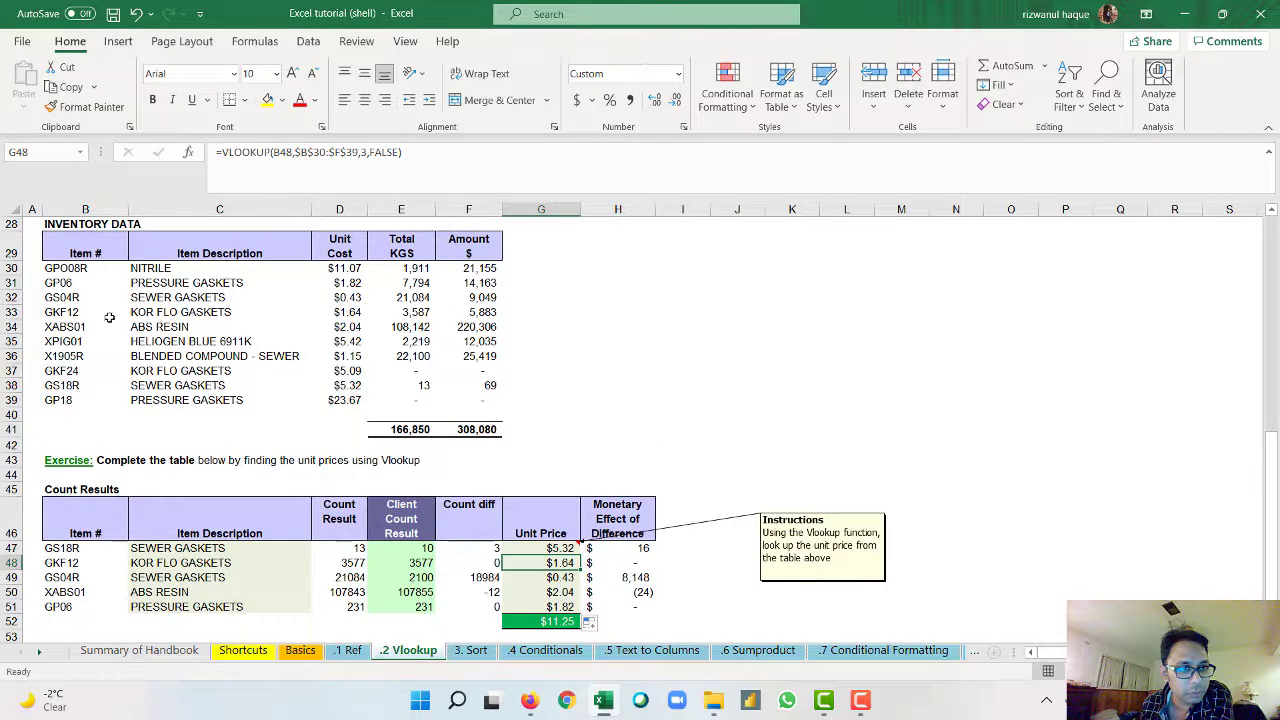
left_click(147, 312)
left_click(338, 312)
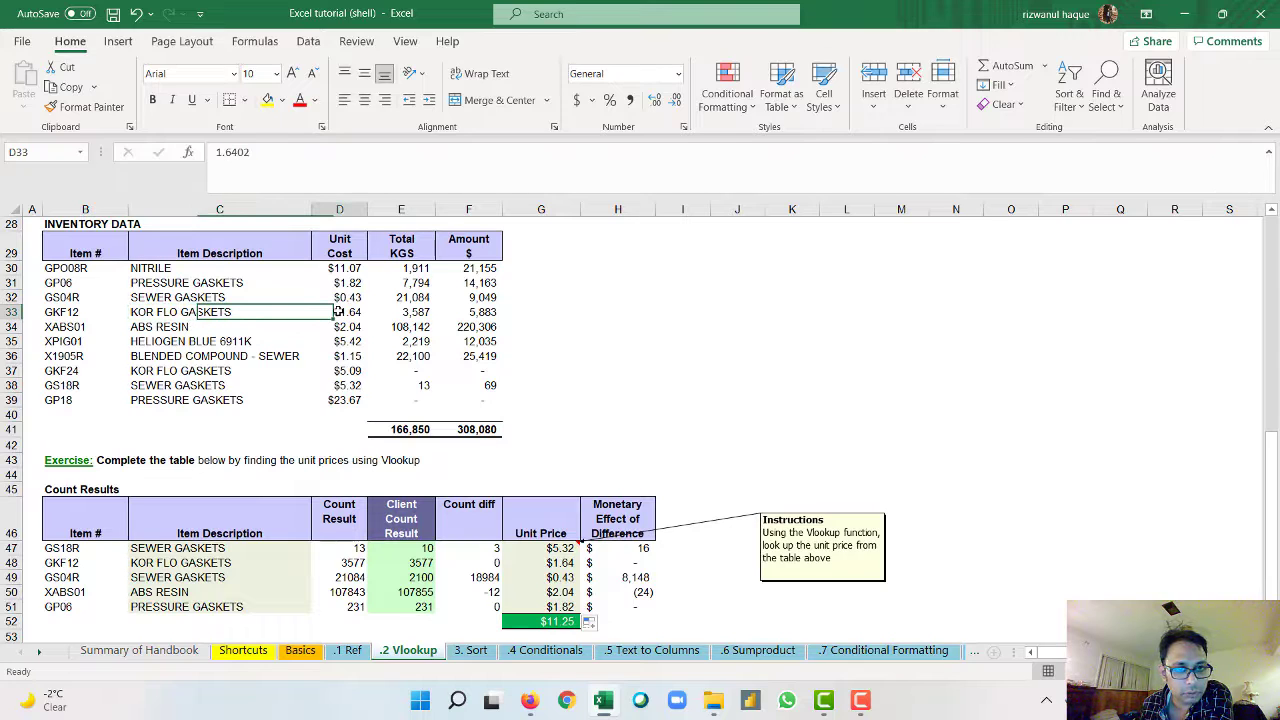
left_click(569, 565)
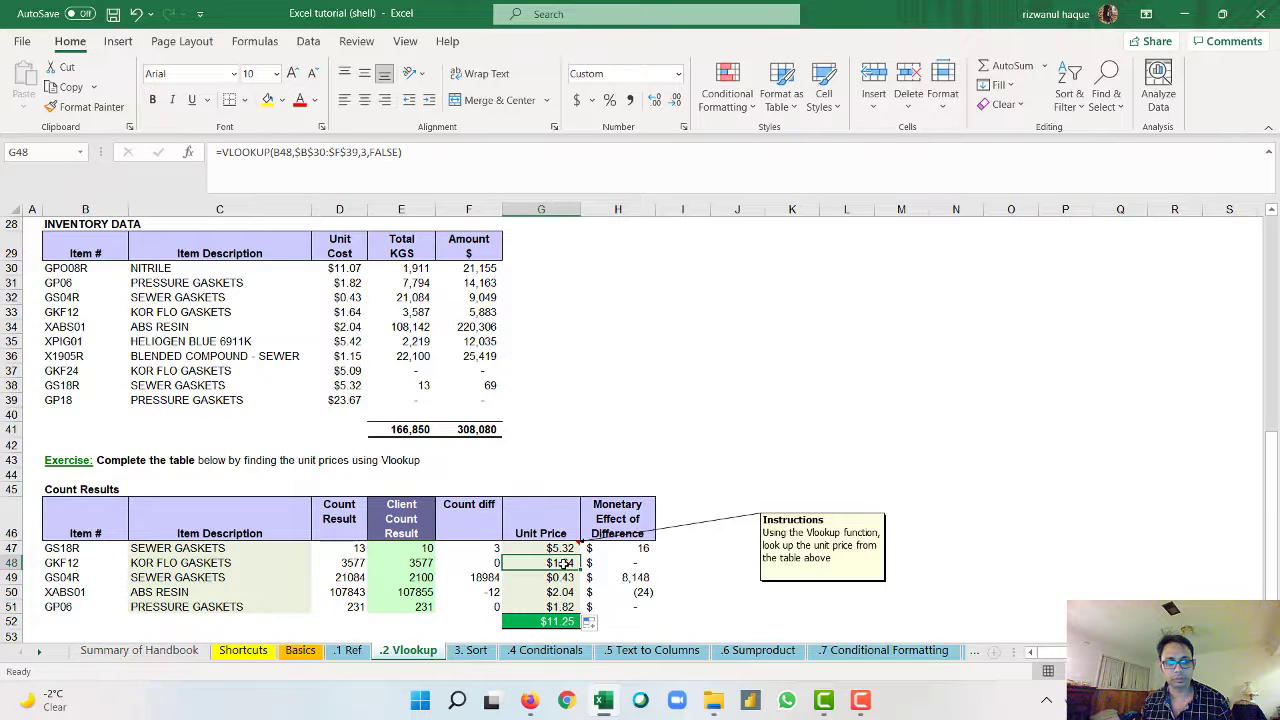
left_click(72, 578)
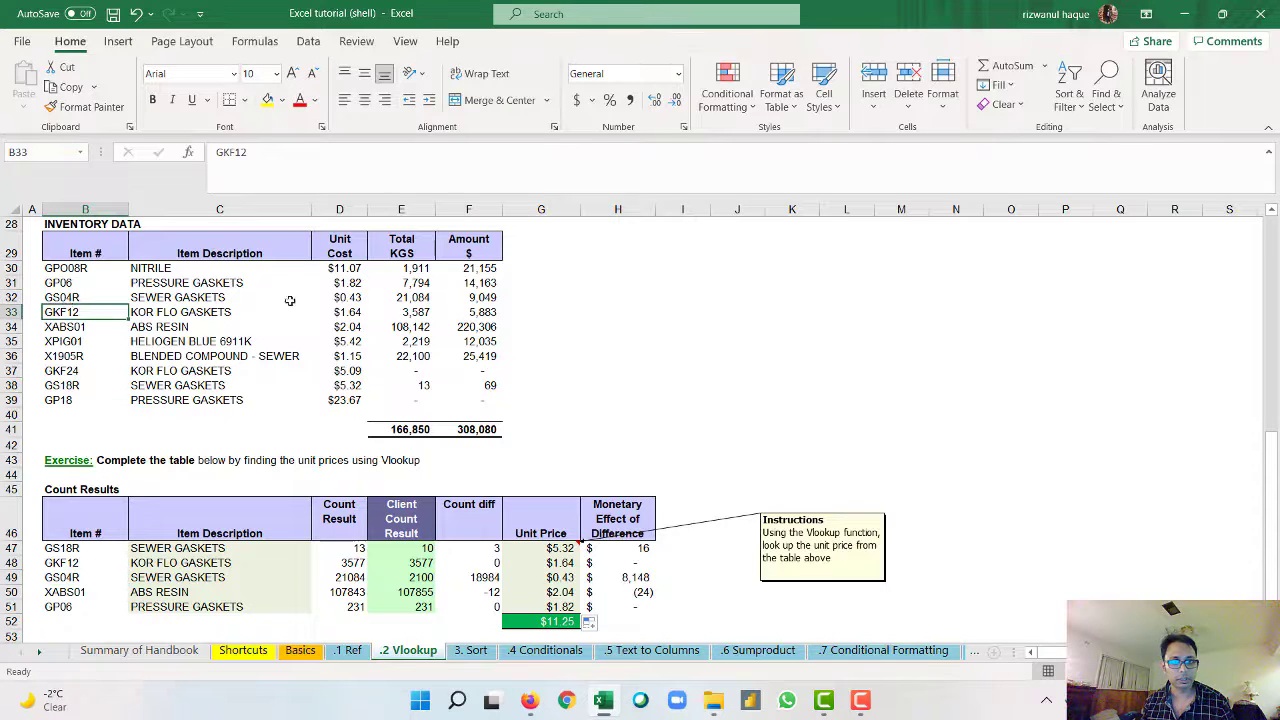
left_click(346, 300)
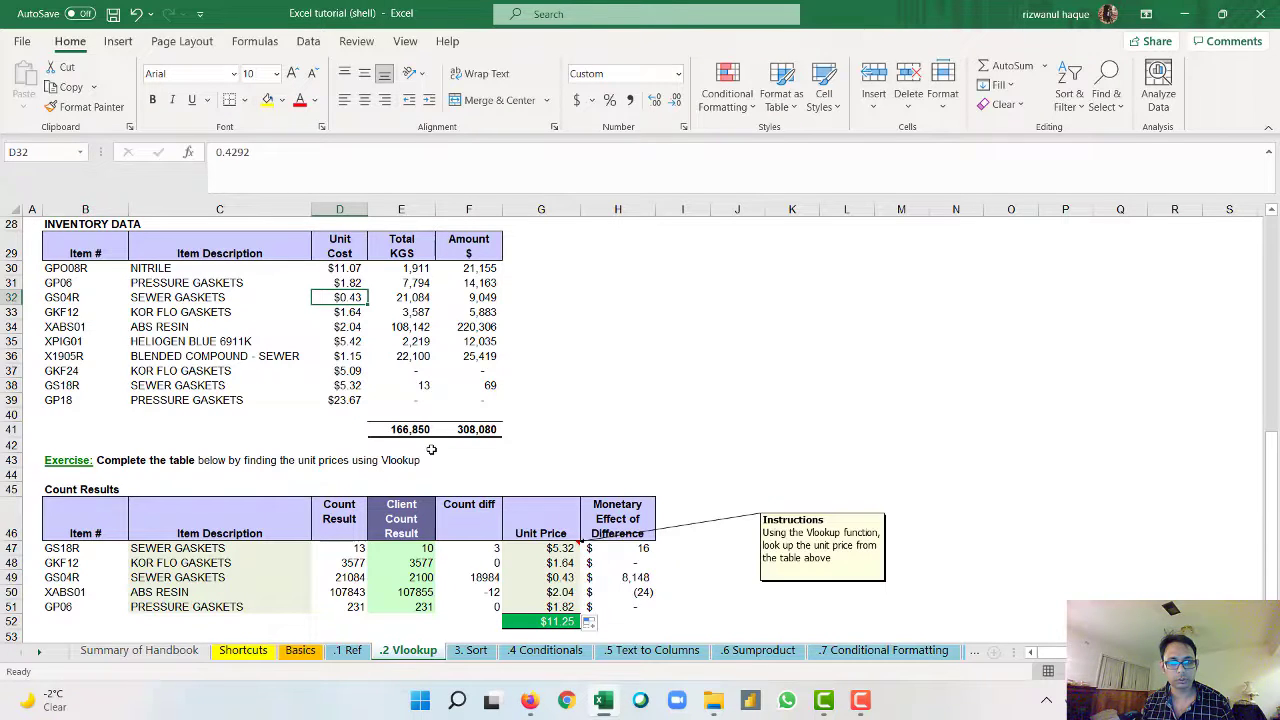
left_click(562, 578)
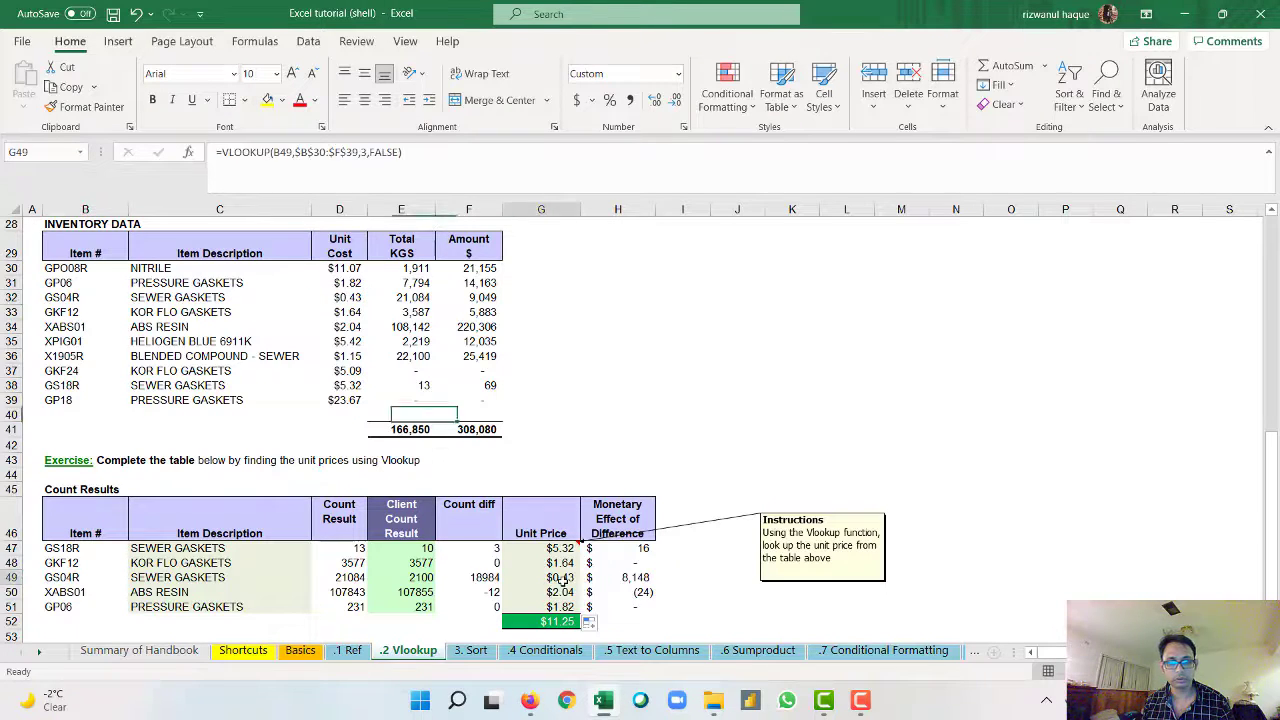
left_click(860, 708)
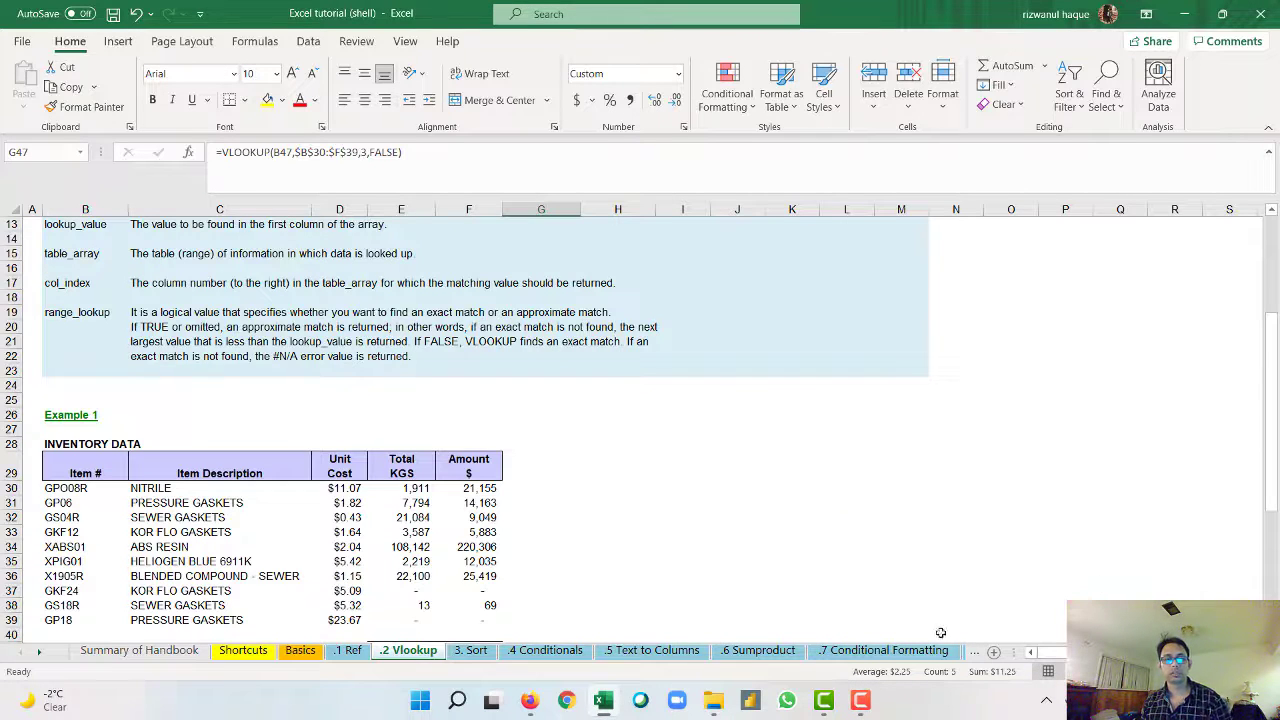
Review the VLOOKUP arguments in G47 without changing them, along with the argument explanations above the inventory data.
scroll(696, 525, "down", 4)
scroll(696, 525, "down", 2)
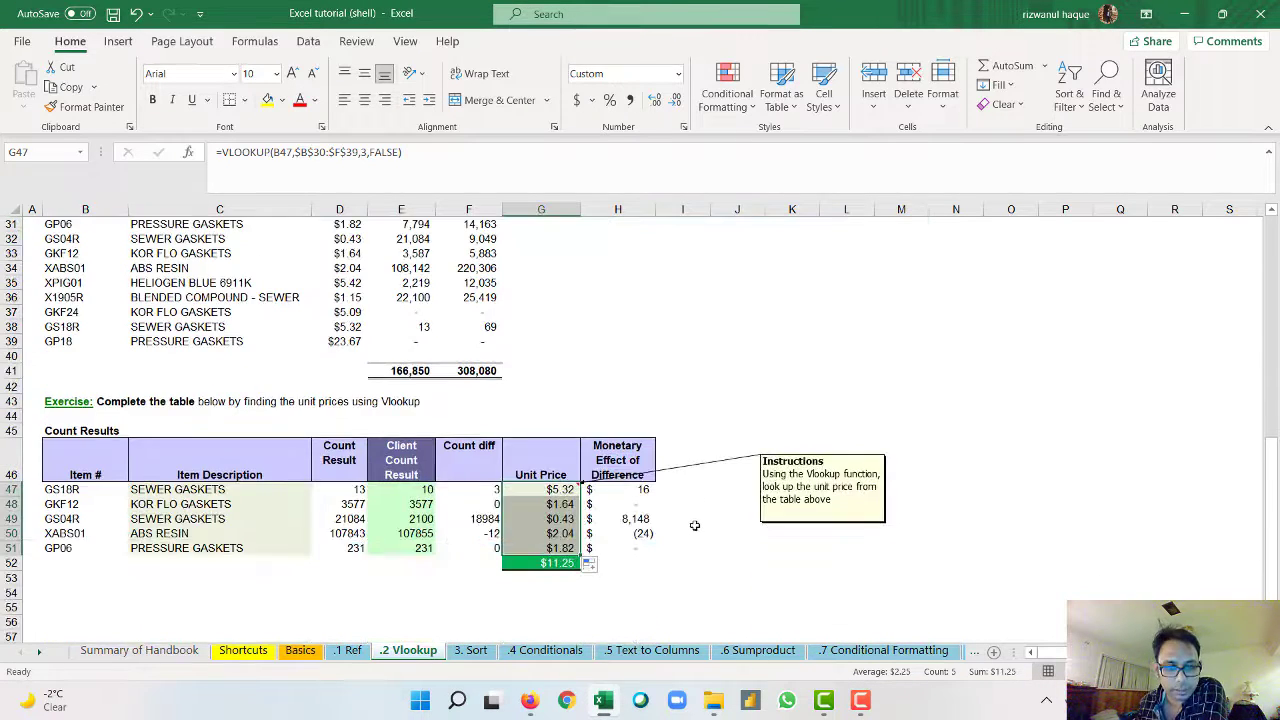
double_click(563, 490)
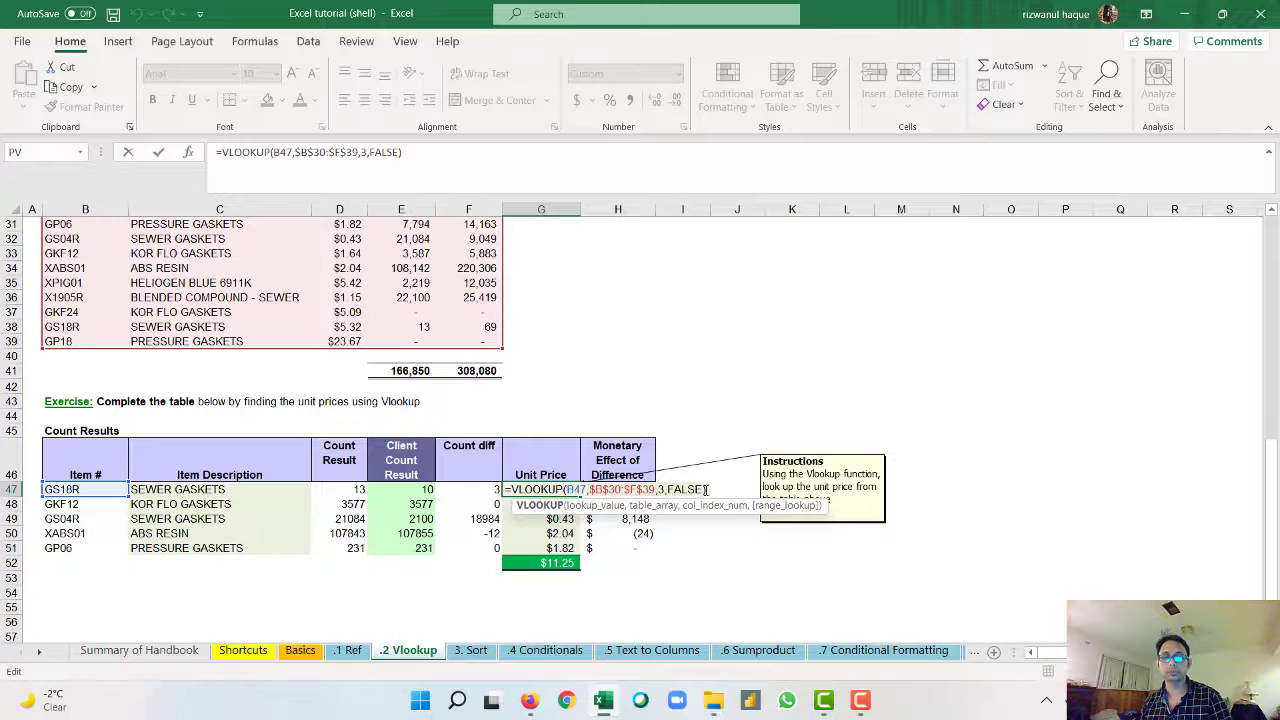
key("Escape")
scroll(705, 490, "up", 2)
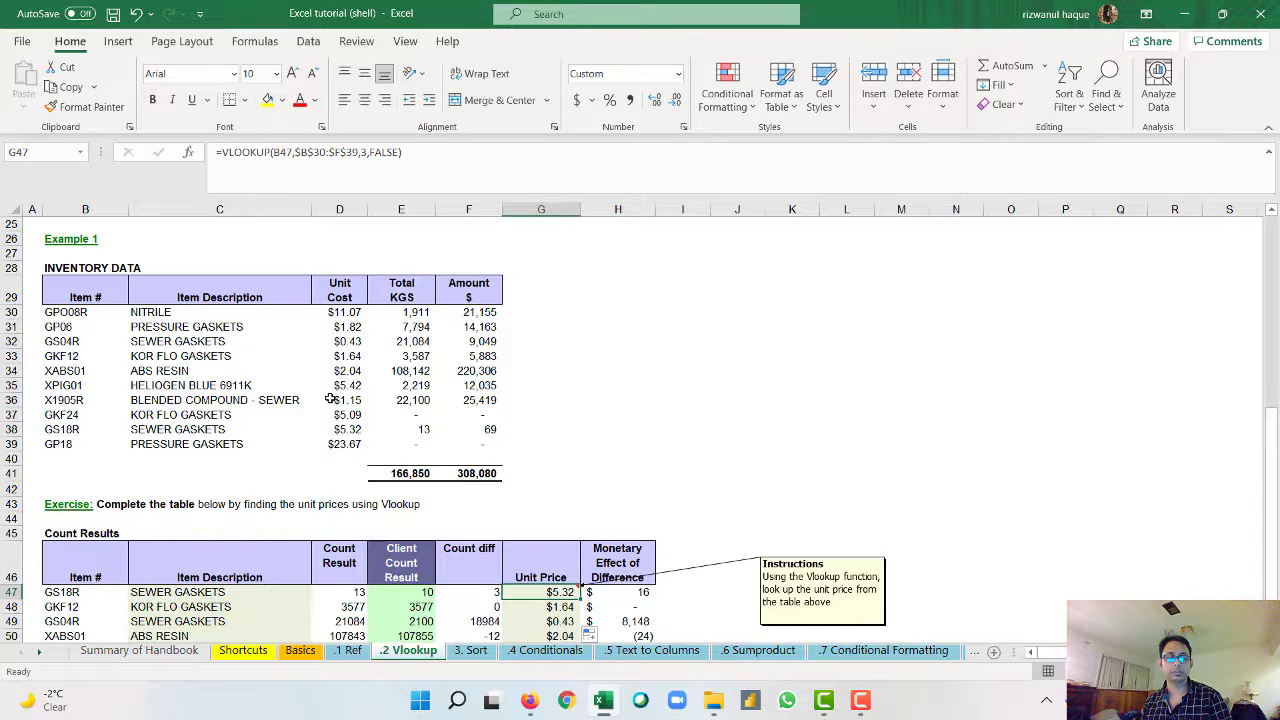
scroll(330, 397, "up", 2)
scroll(330, 397, "up", 2)
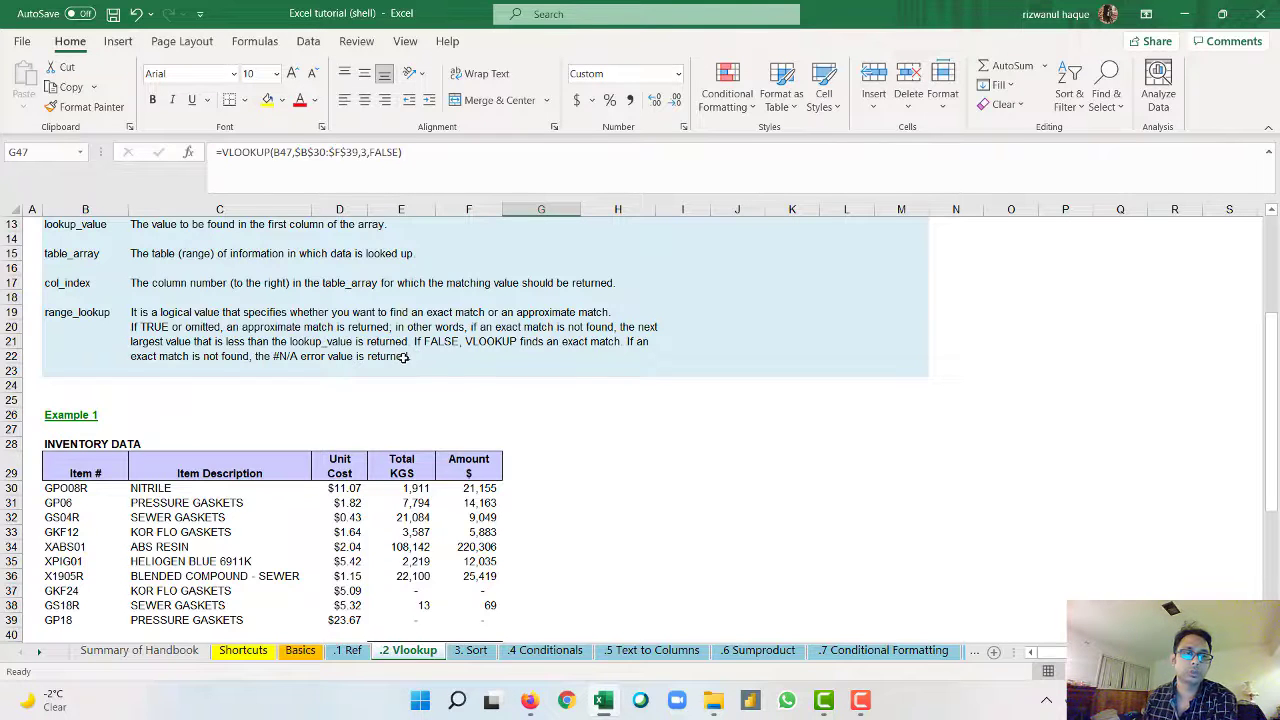
scroll(454, 407, "down", 4)
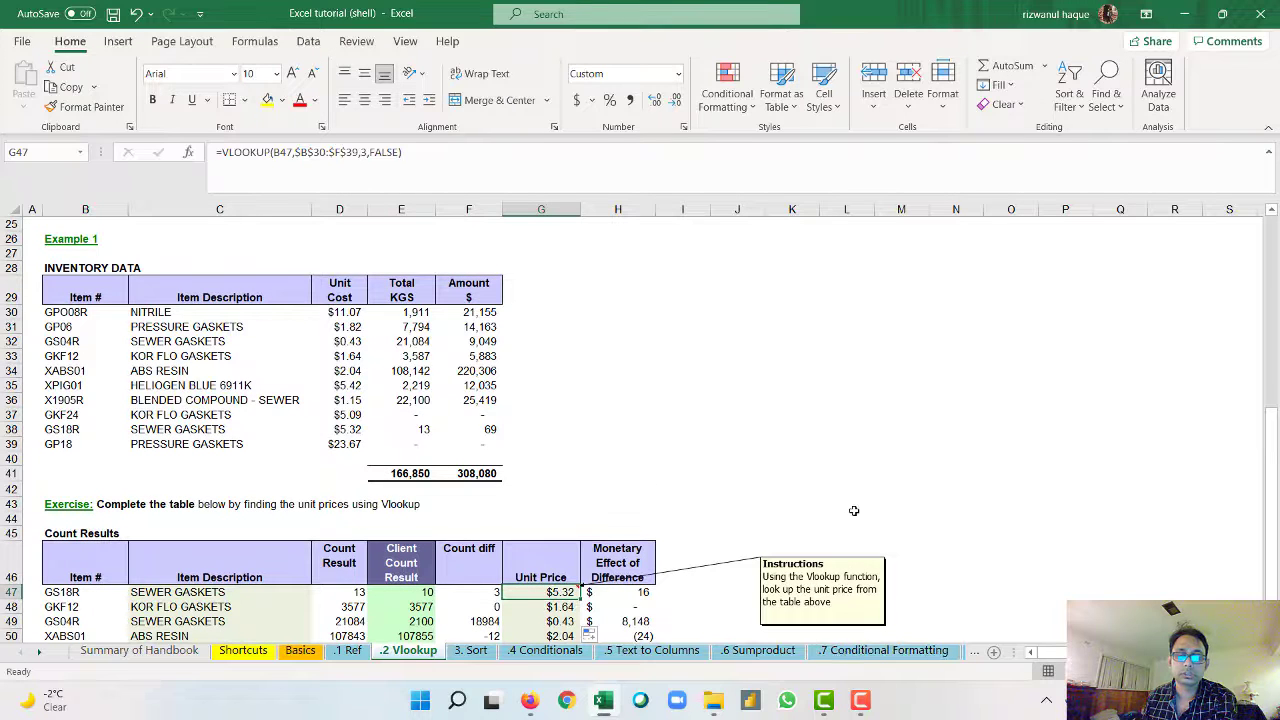
scroll(854, 511, "down", 1)
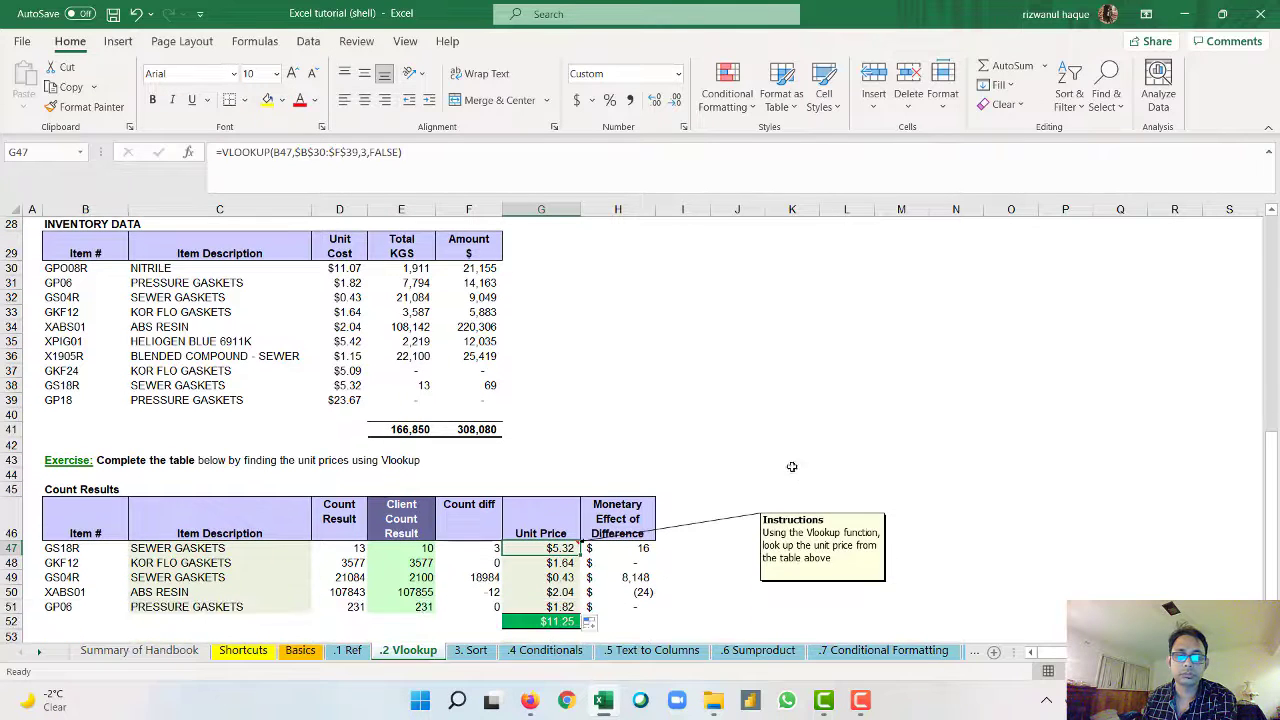